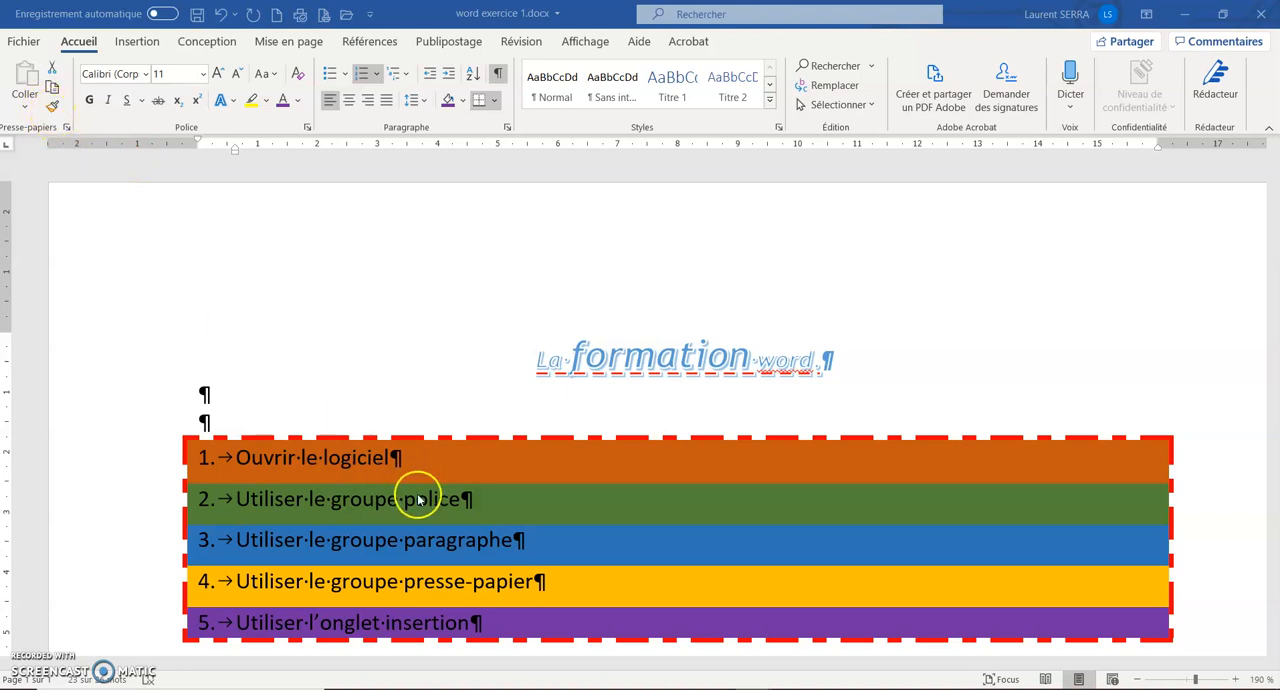
Add two blank paragraphs below the numbered list, after the existing blank line.
scroll(149, 466, "down", 3)
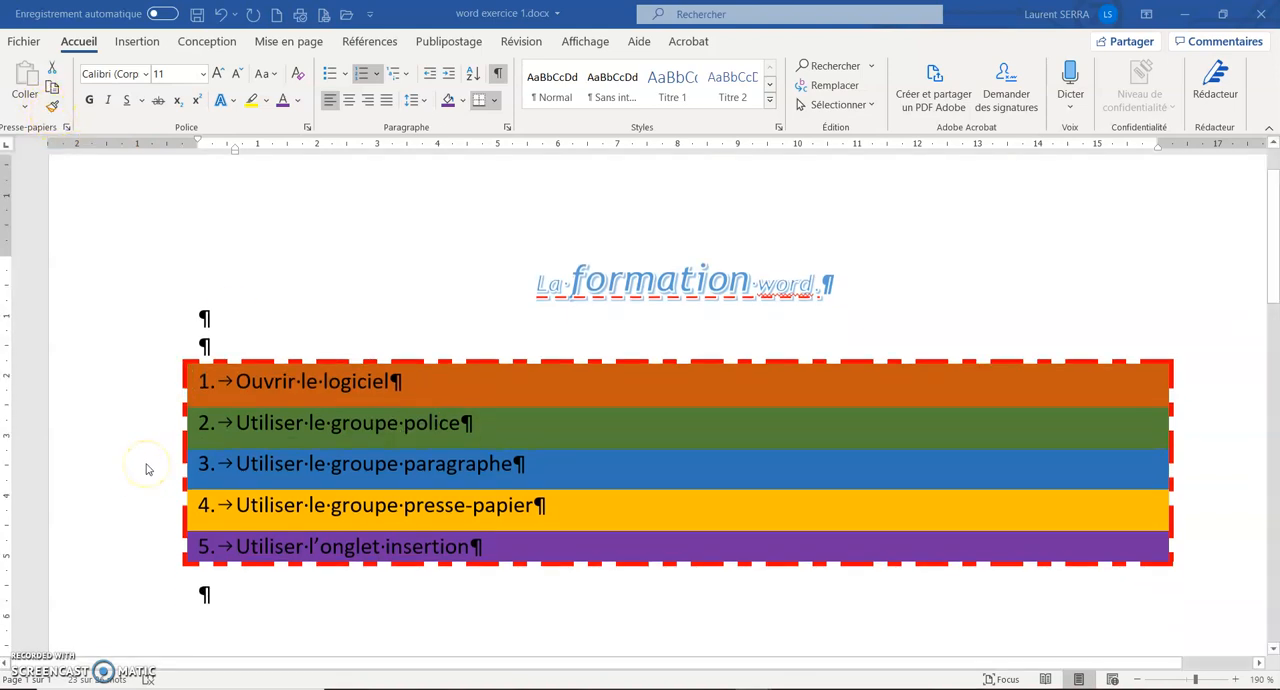
left_click(267, 444)
left_click(224, 446)
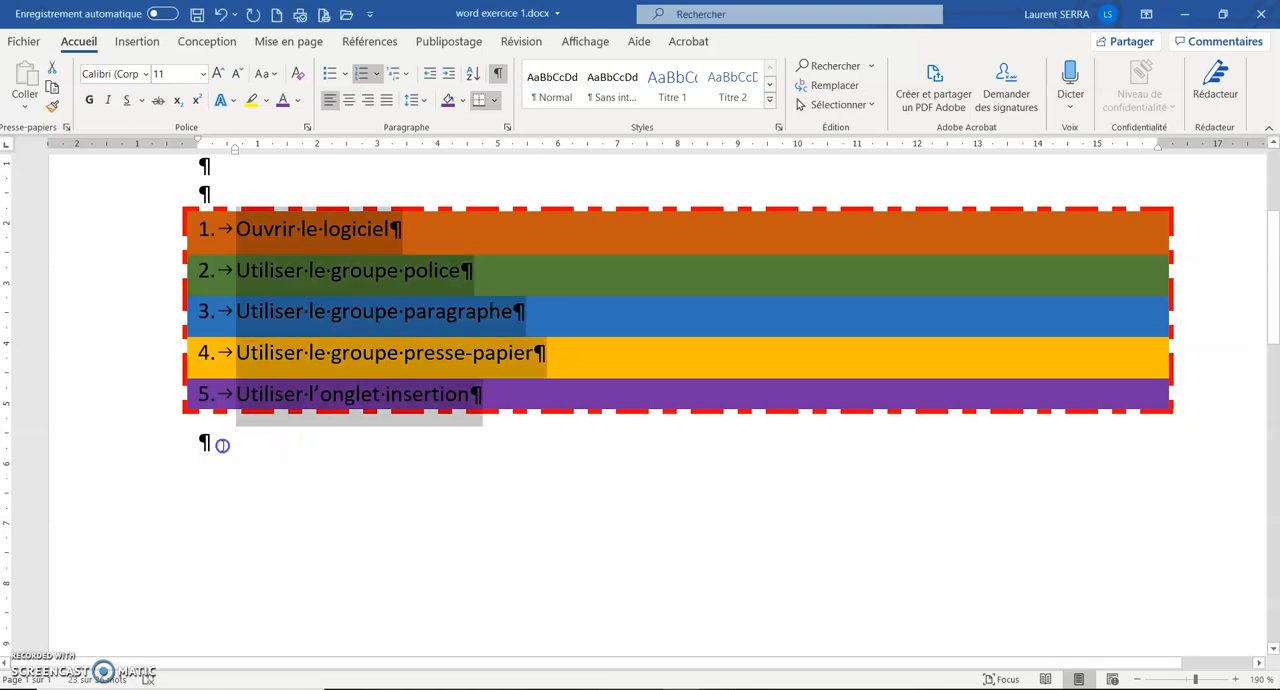
key("Return")
key("Return")
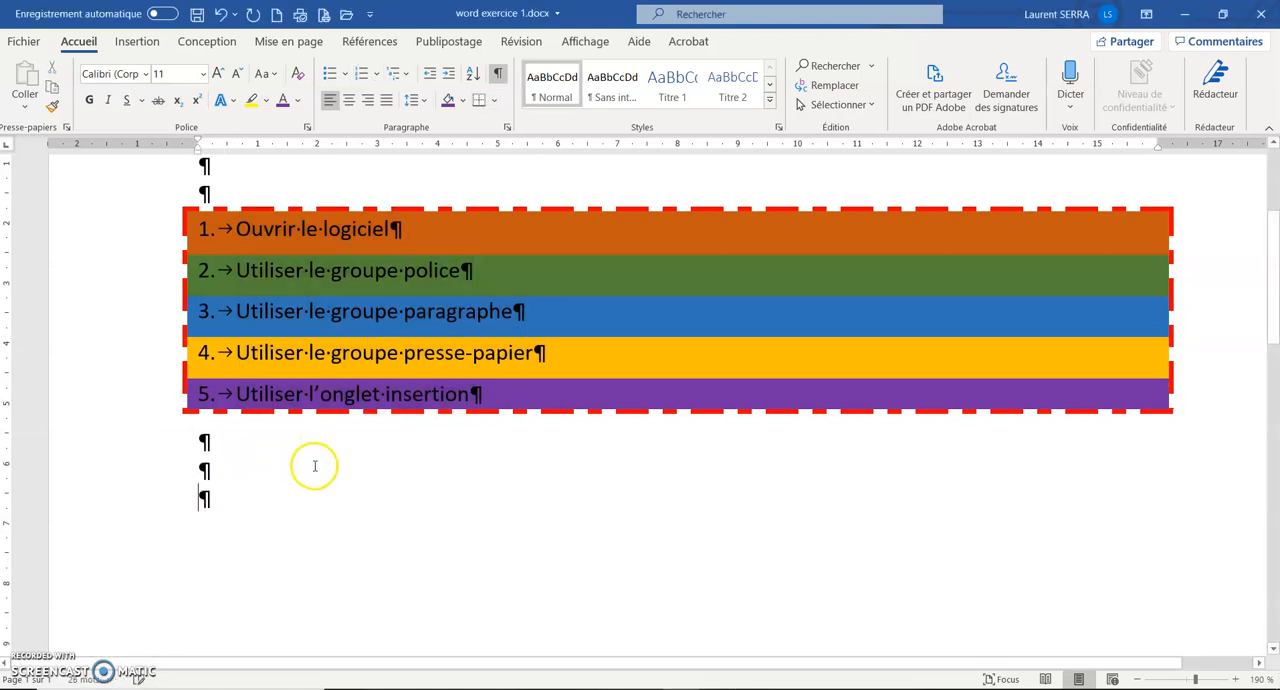
Copy the first two list items, "Ouvrir le logiciel" and "Utiliser le groupe police".
left_click(116, 243)
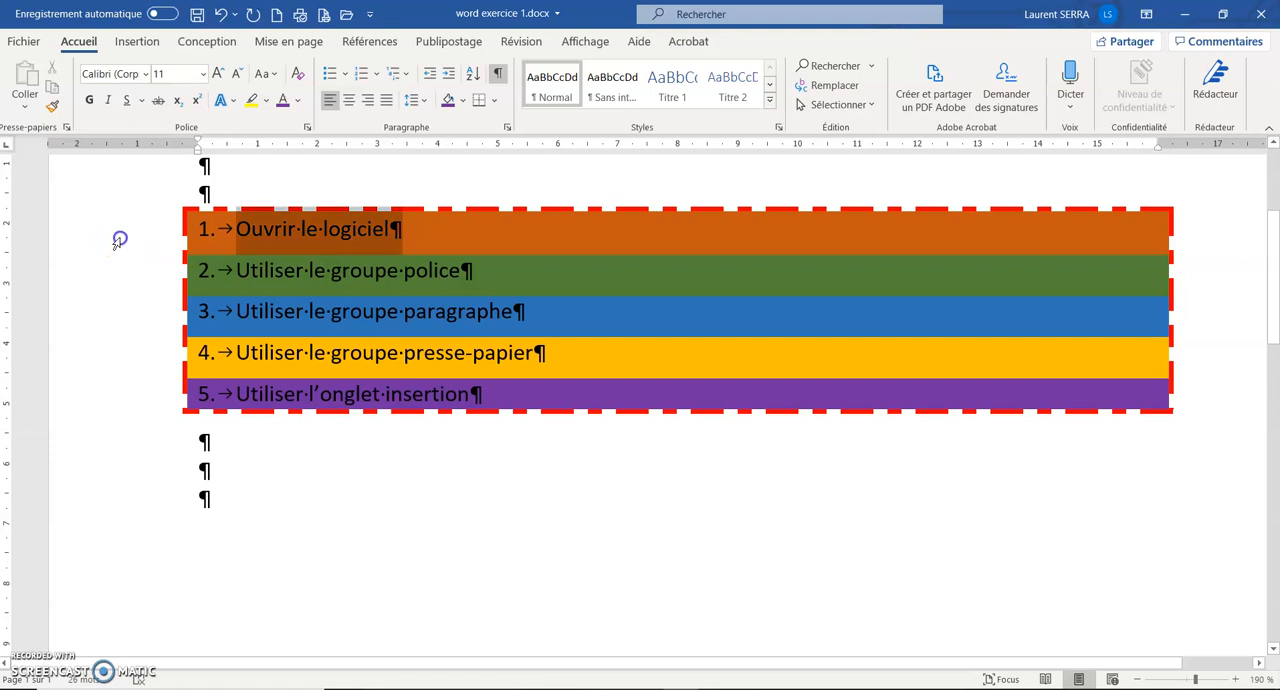
left_click_drag(116, 243, 123, 267)
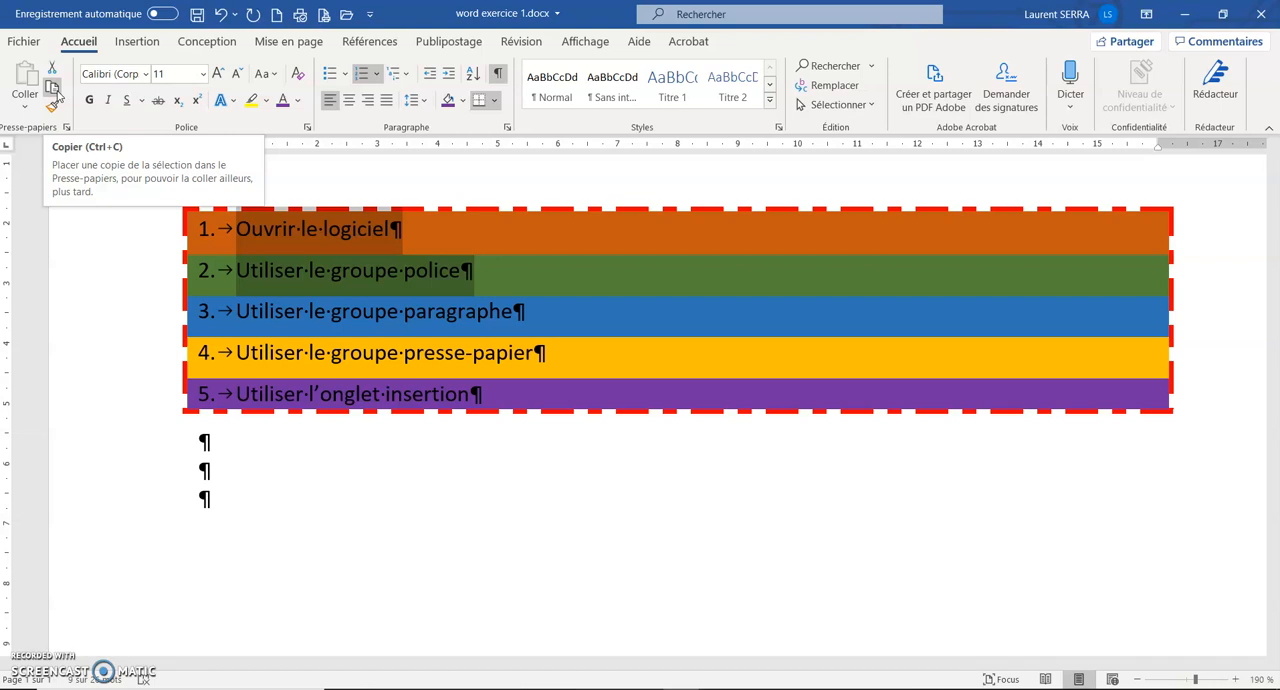
right_click(337, 235)
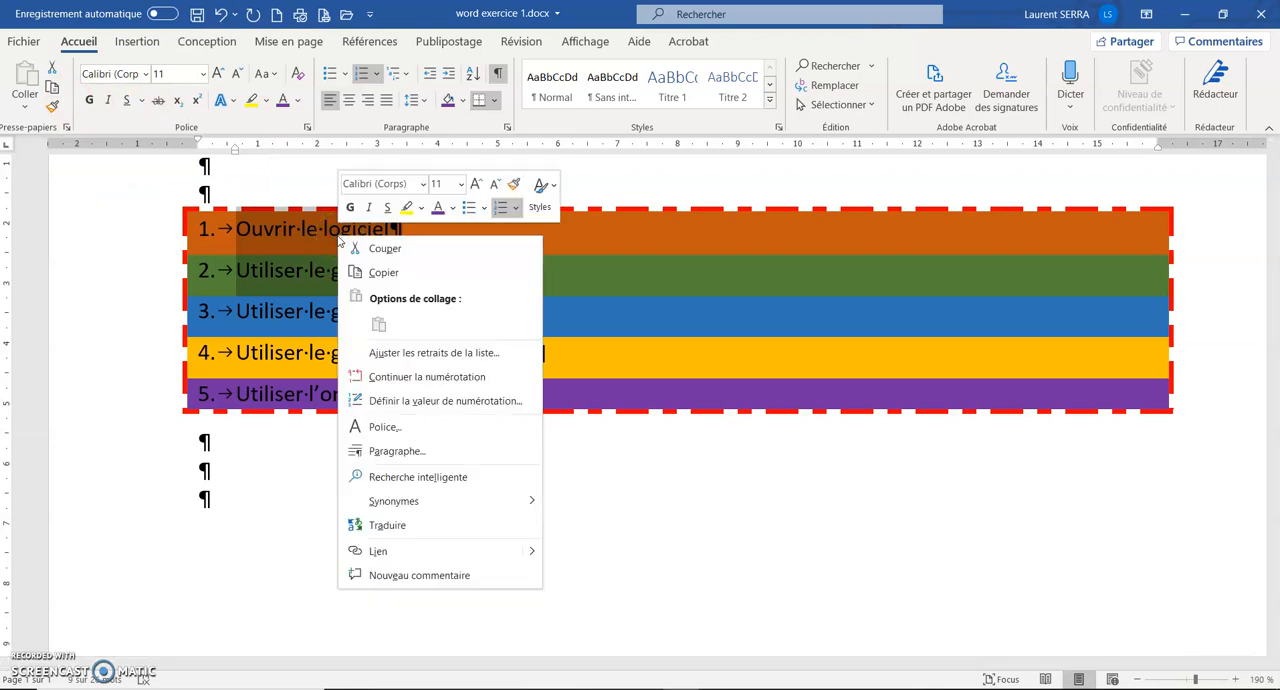
left_click(368, 276)
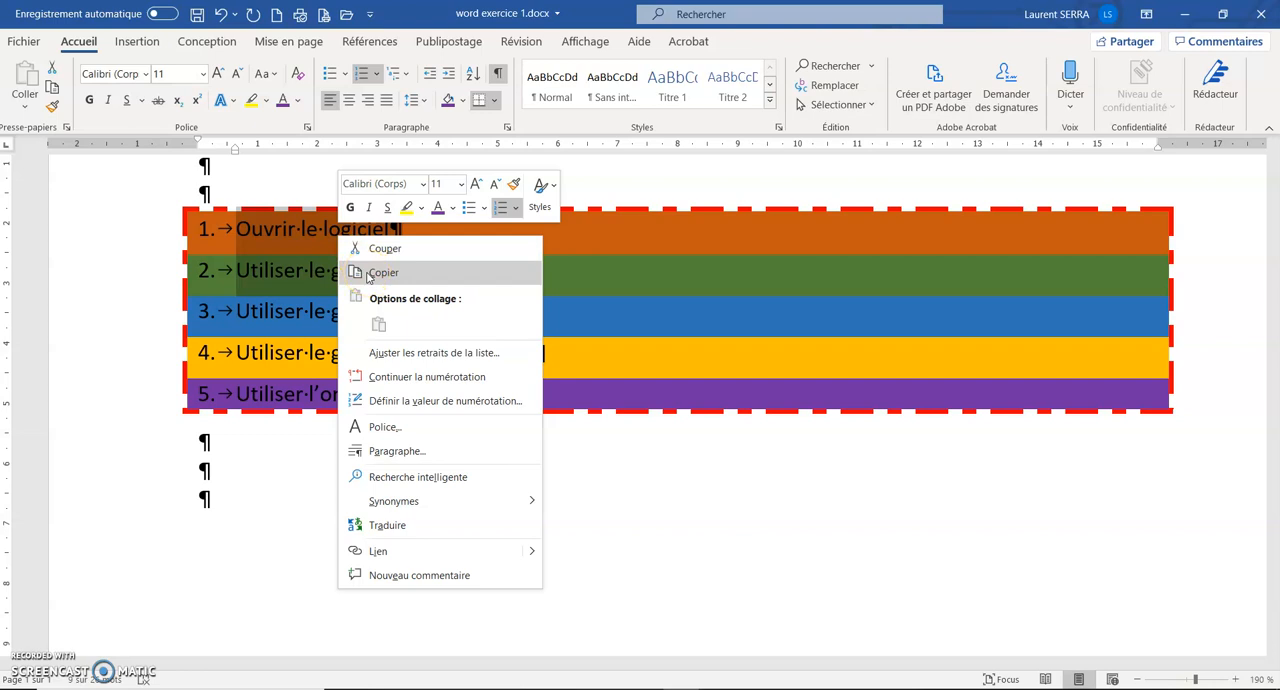
left_click(366, 272)
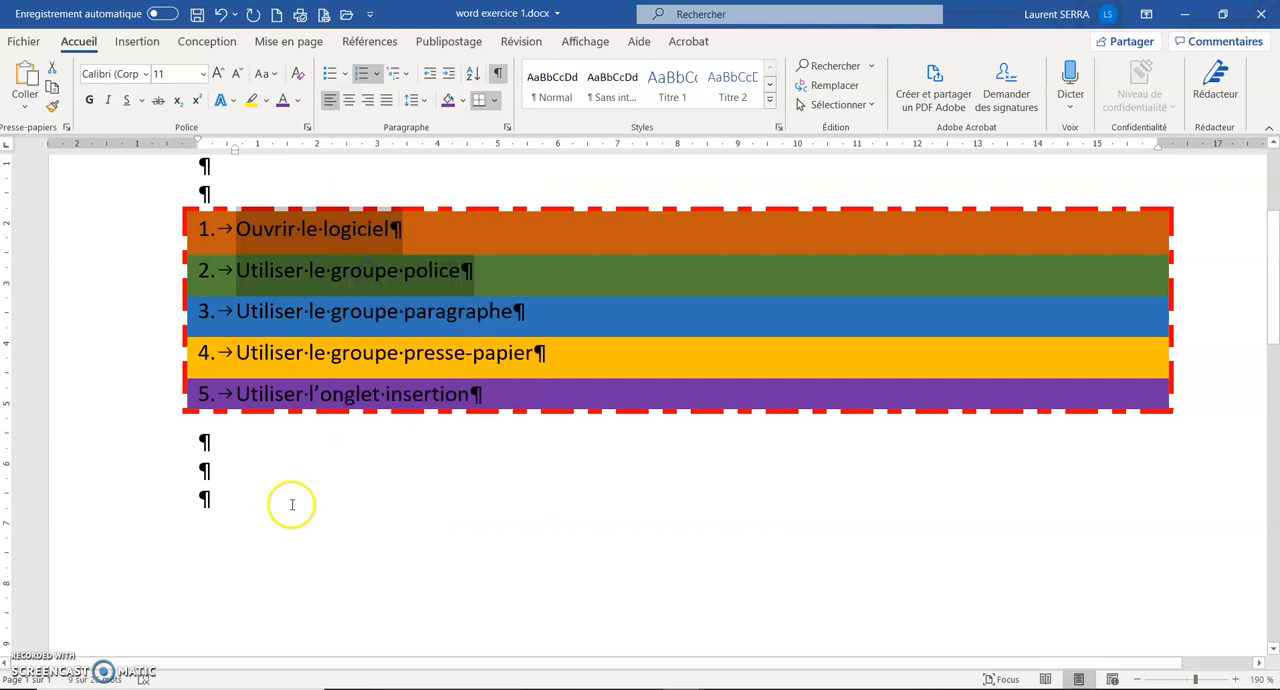
Preview the paste options for the copied items in the second blank paragraph below the list, including keeping text only.
left_click(224, 471)
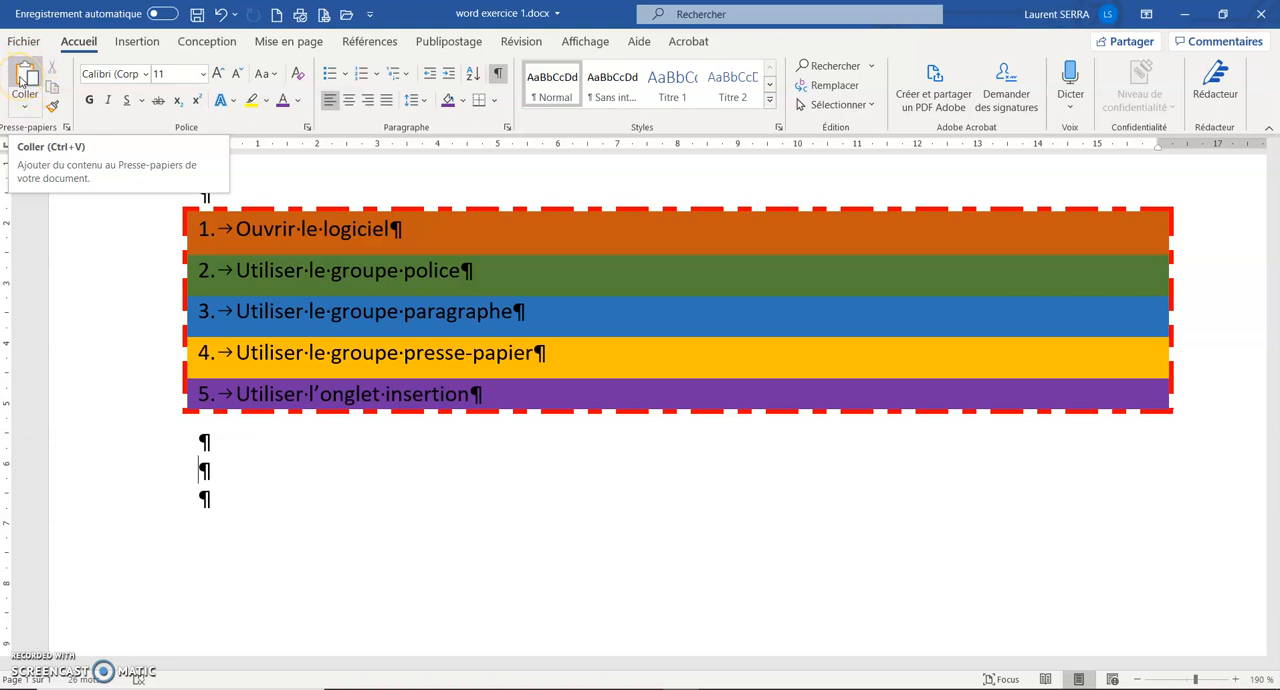
right_click(211, 471)
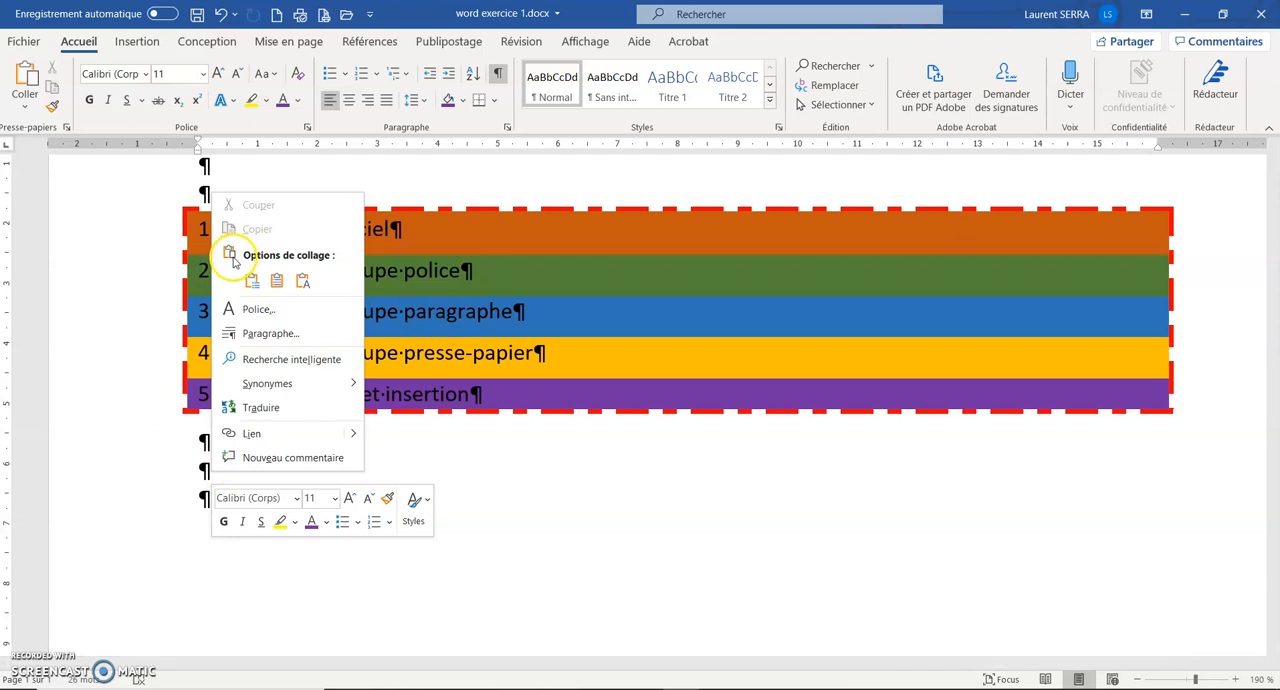
left_click(251, 280)
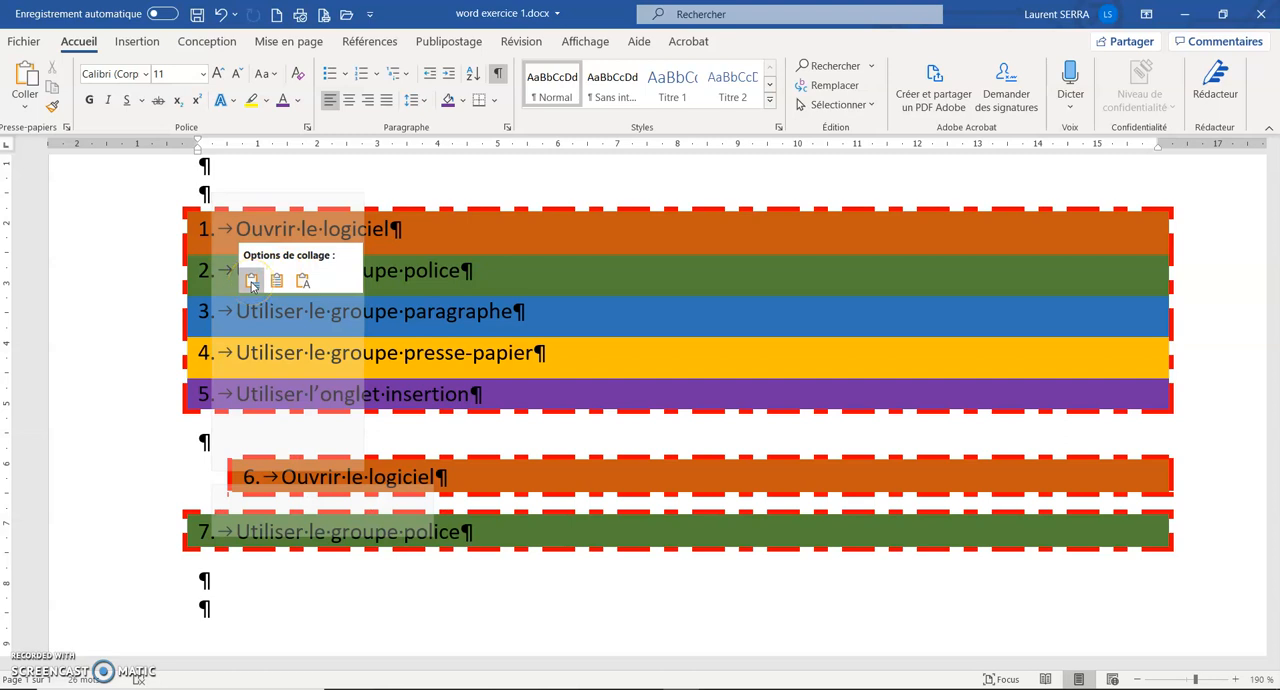
left_click(277, 282)
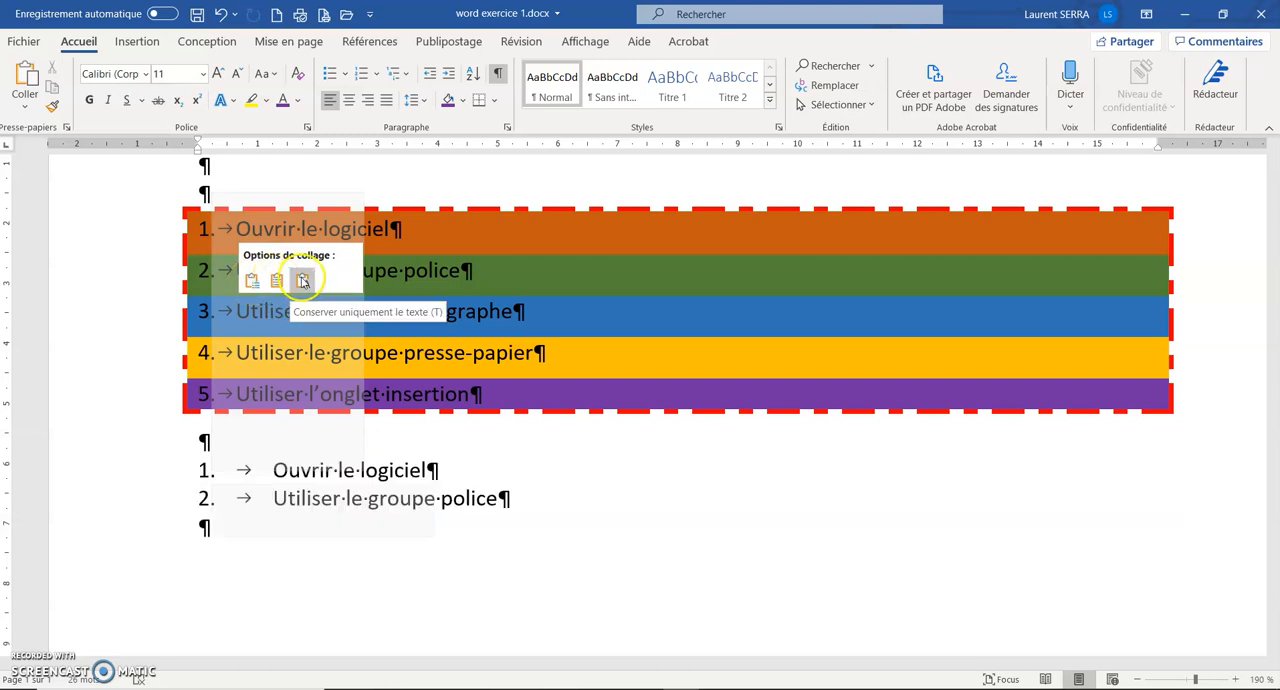
left_click(29, 110)
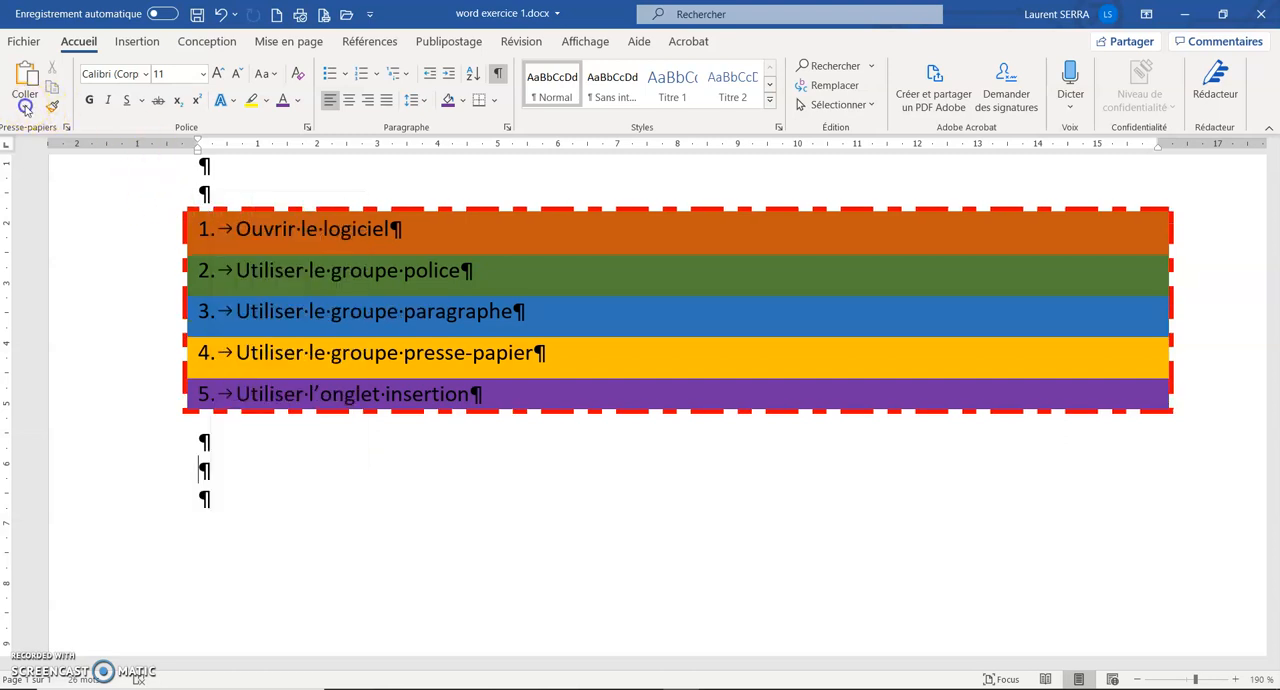
left_click(26, 107)
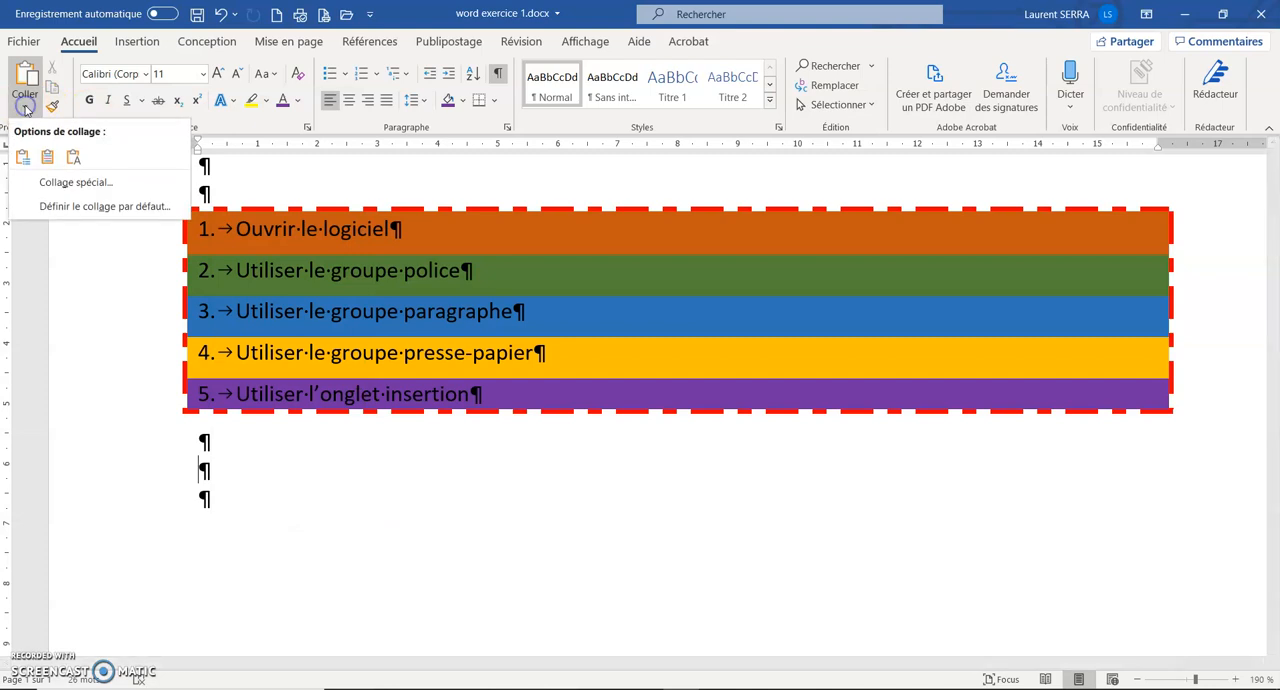
left_click(46, 160)
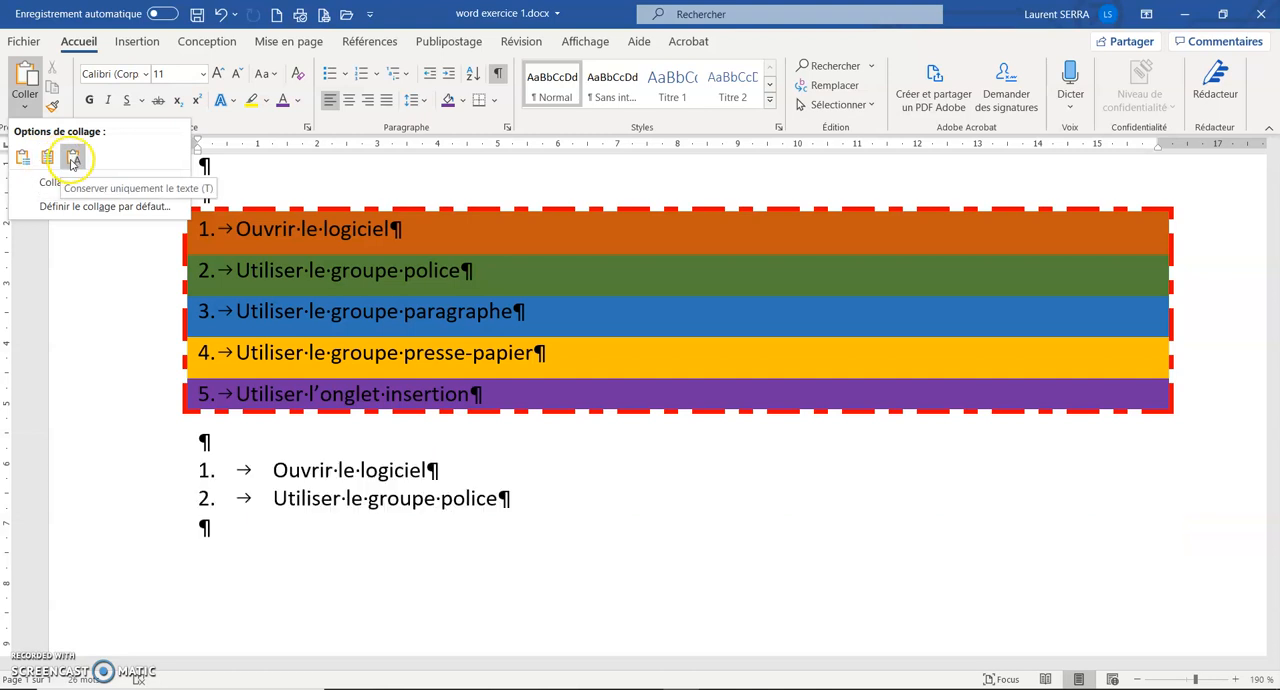
left_click(238, 465)
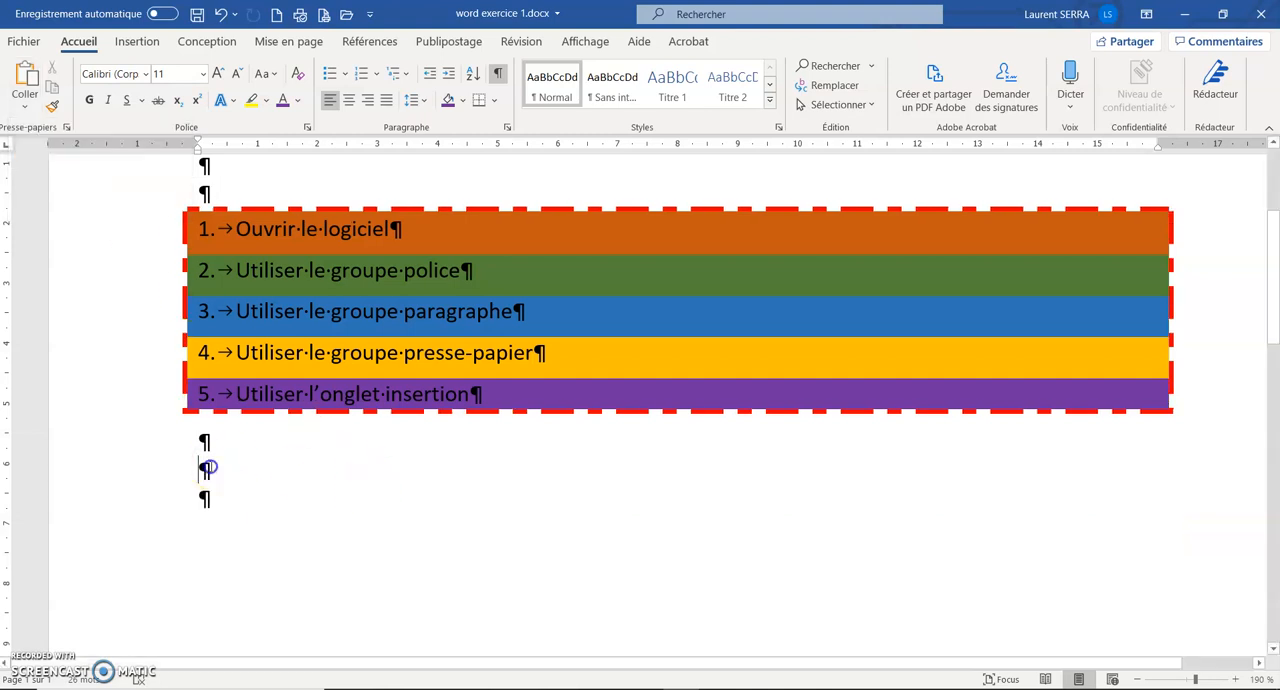
Paste the two copied items with their colours and borders into the second blank paragraph below the list.
type("6. Ouvrir le logiciel 7. Utiliser le groupe police")
left_click(271, 518)
left_click(240, 570)
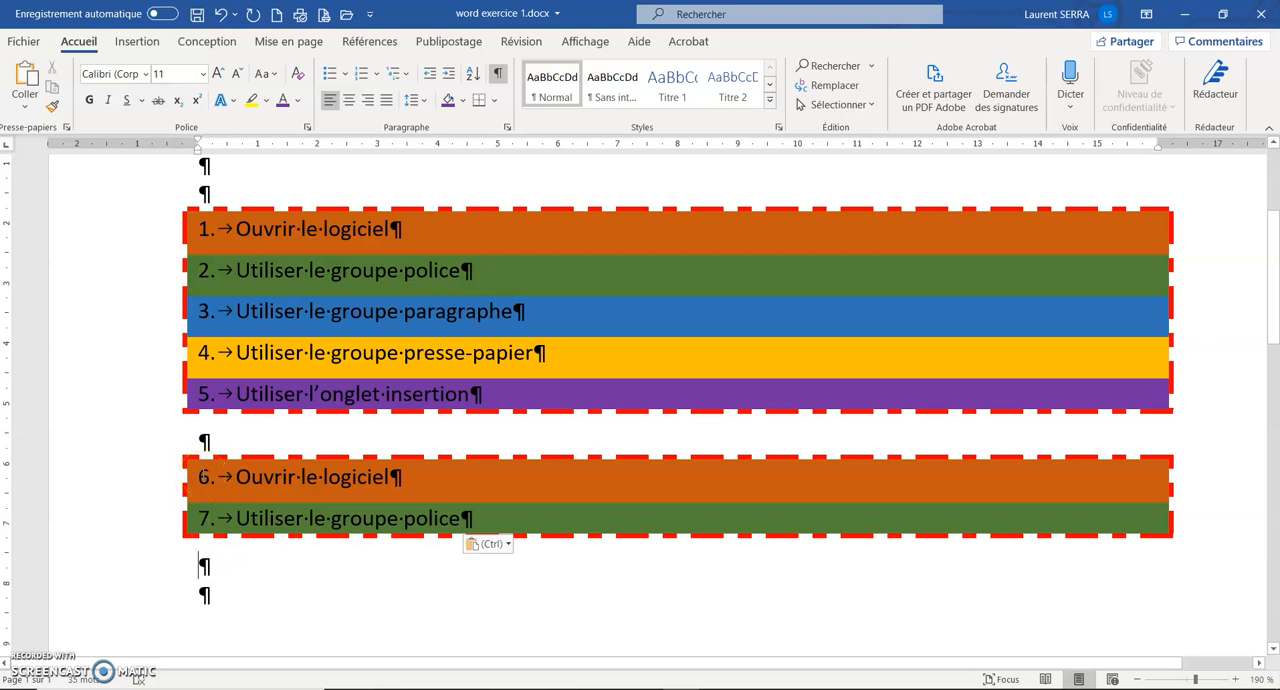
Restart the pasted list's numbering at 1 and decrease its first item's indent to align with the second item.
right_click(203, 477)
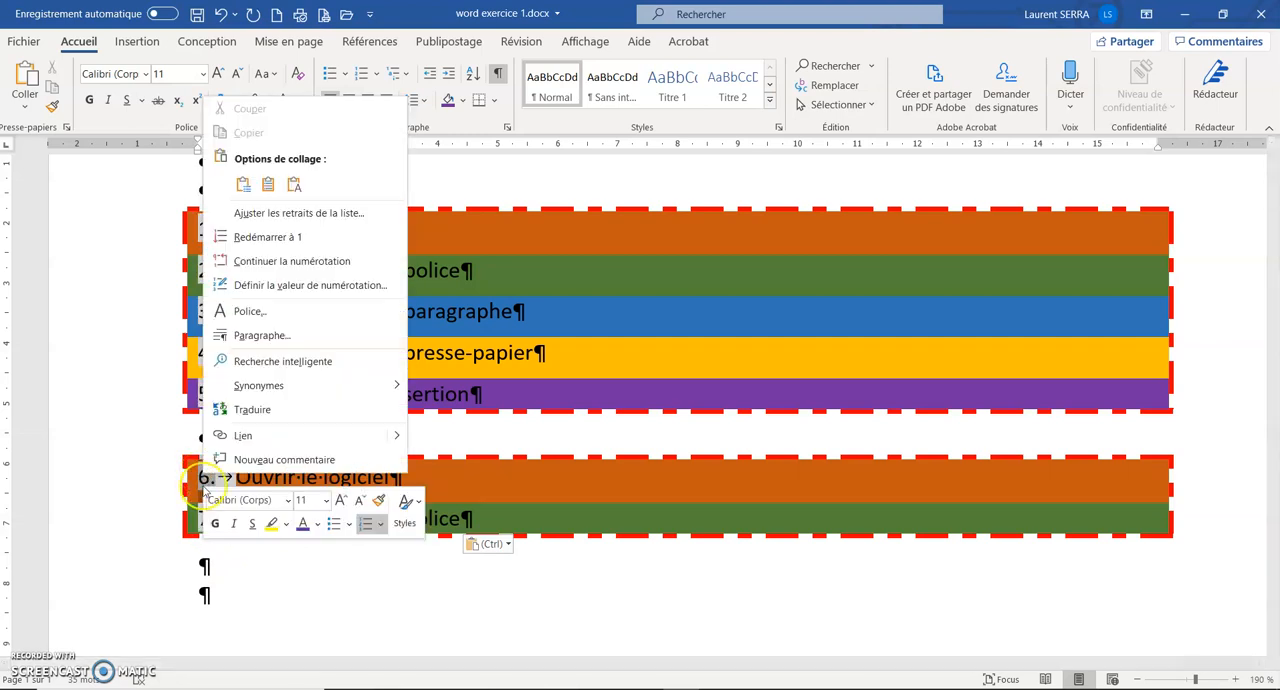
left_click(257, 240)
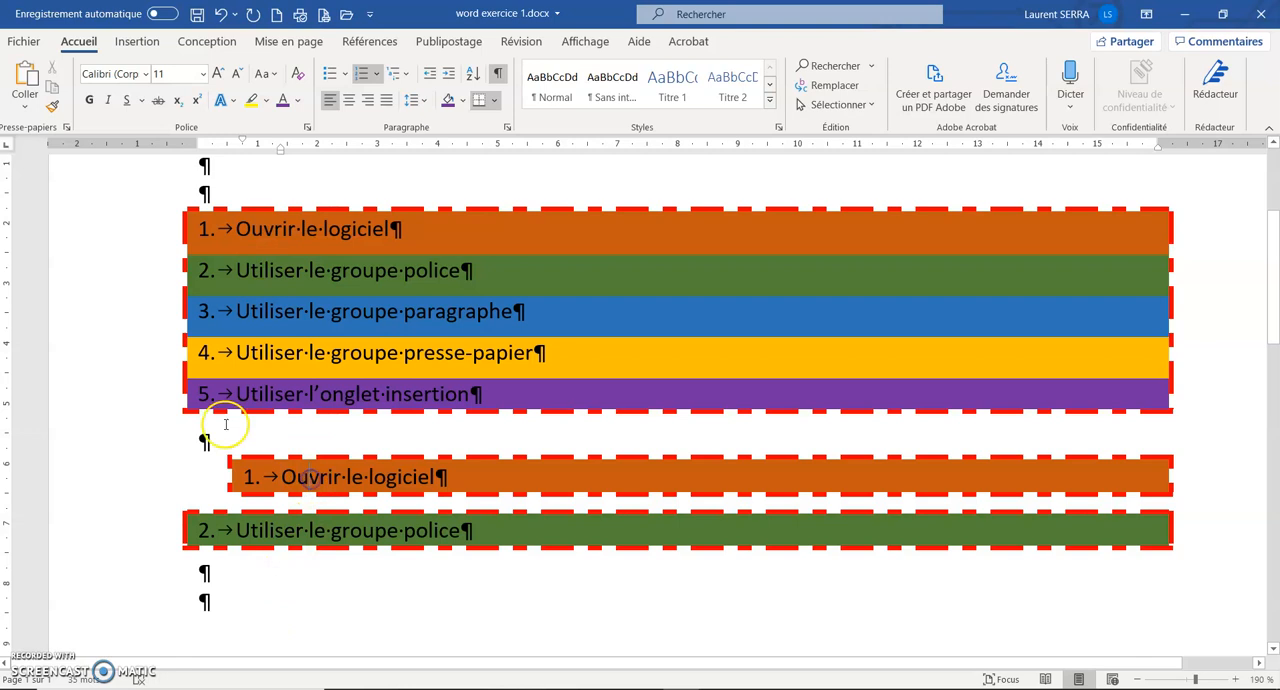
left_click(431, 73)
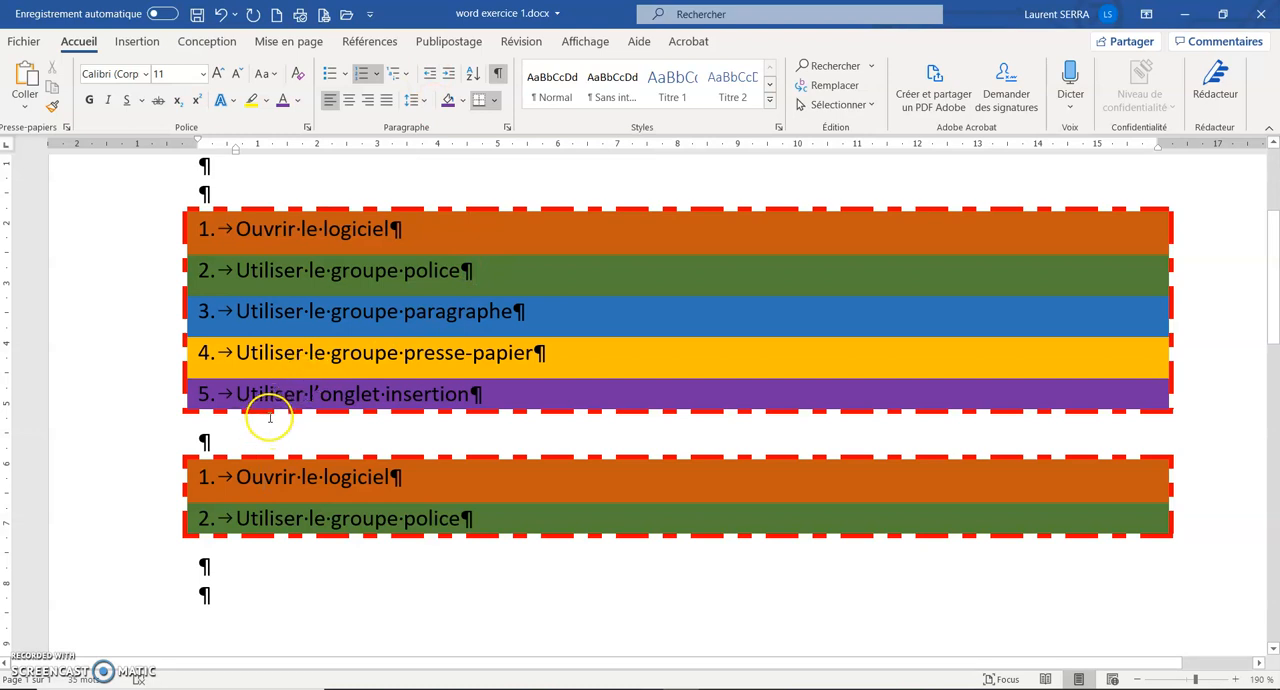
Select items 3 to 5 of the first list, from "Utiliser le groupe paragraphe" to "Utiliser l'onglet insertion".
scroll(266, 416, "up", 2)
scroll(266, 416, "down", 3)
scroll(268, 412, "up", 1)
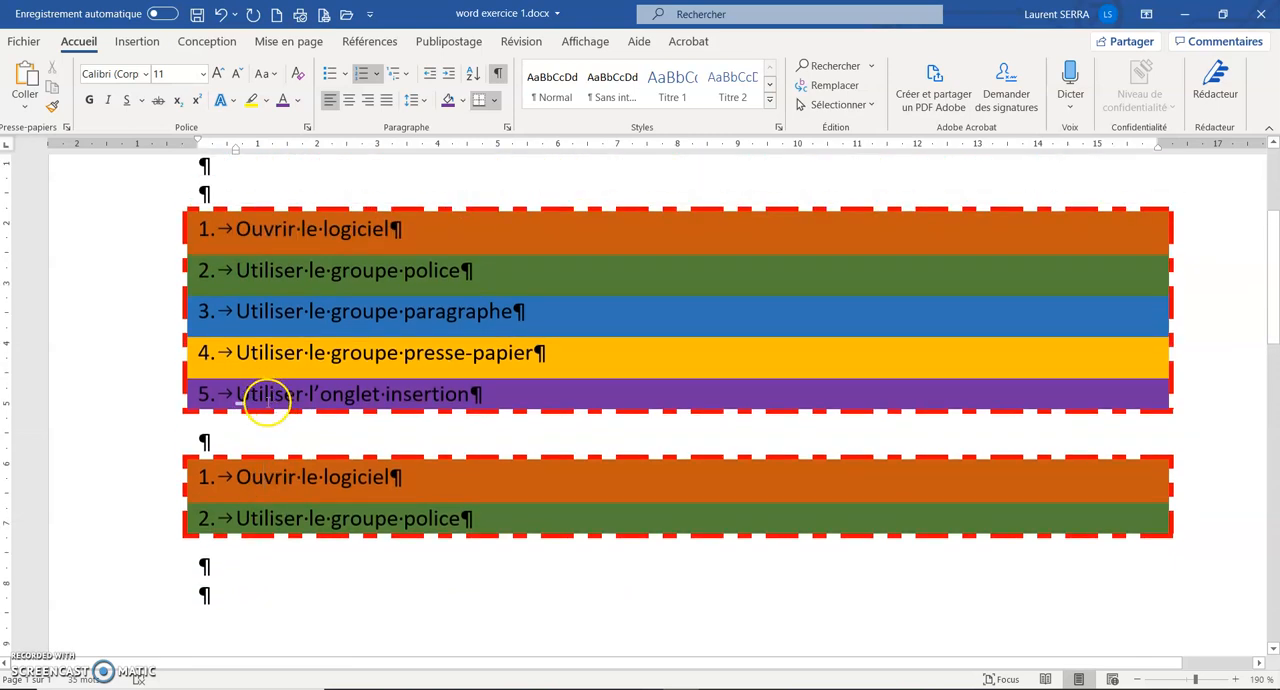
left_click(165, 320)
left_click_drag(165, 321, 169, 383)
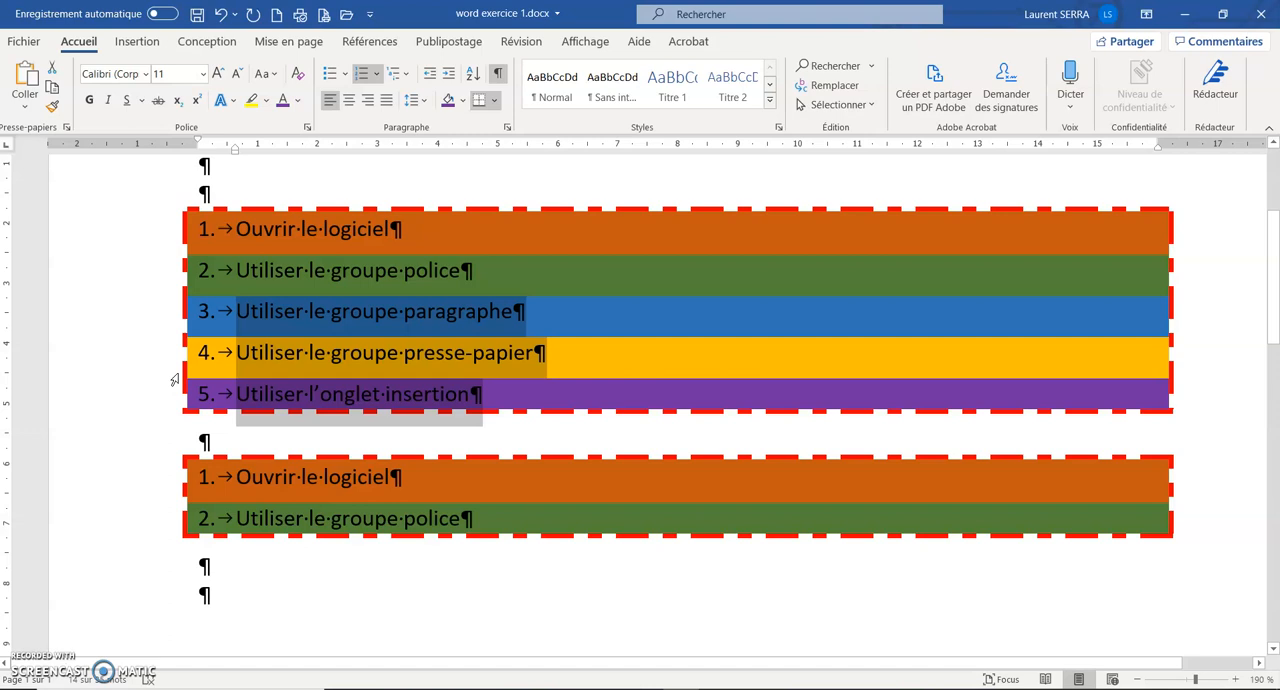
Cut the selected items 3 to 5 three times, undoing the cut each time.
left_click(53, 70)
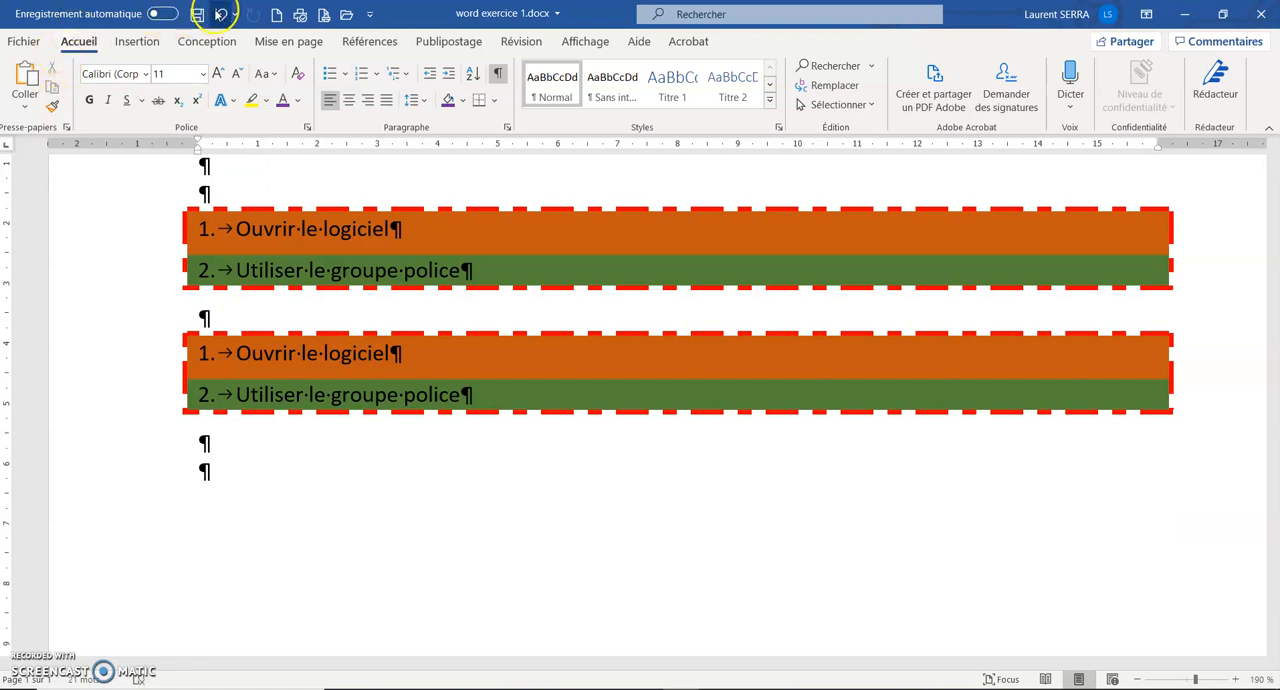
left_click(220, 14)
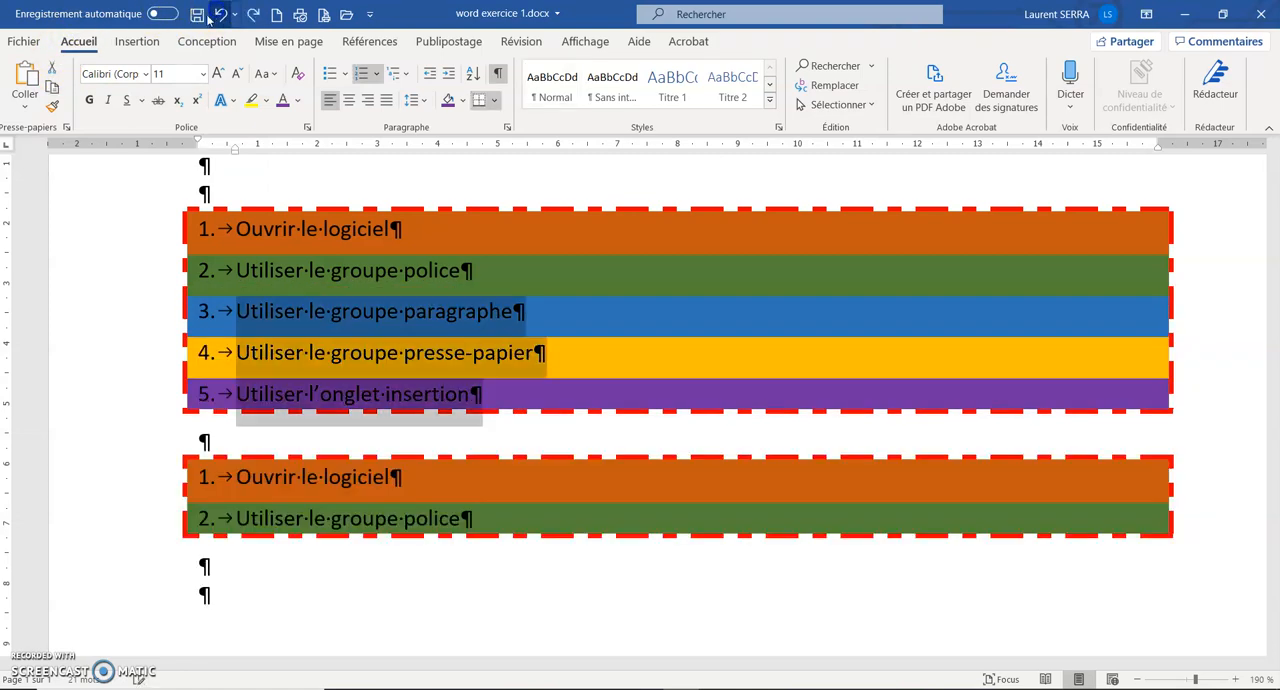
right_click(281, 318)
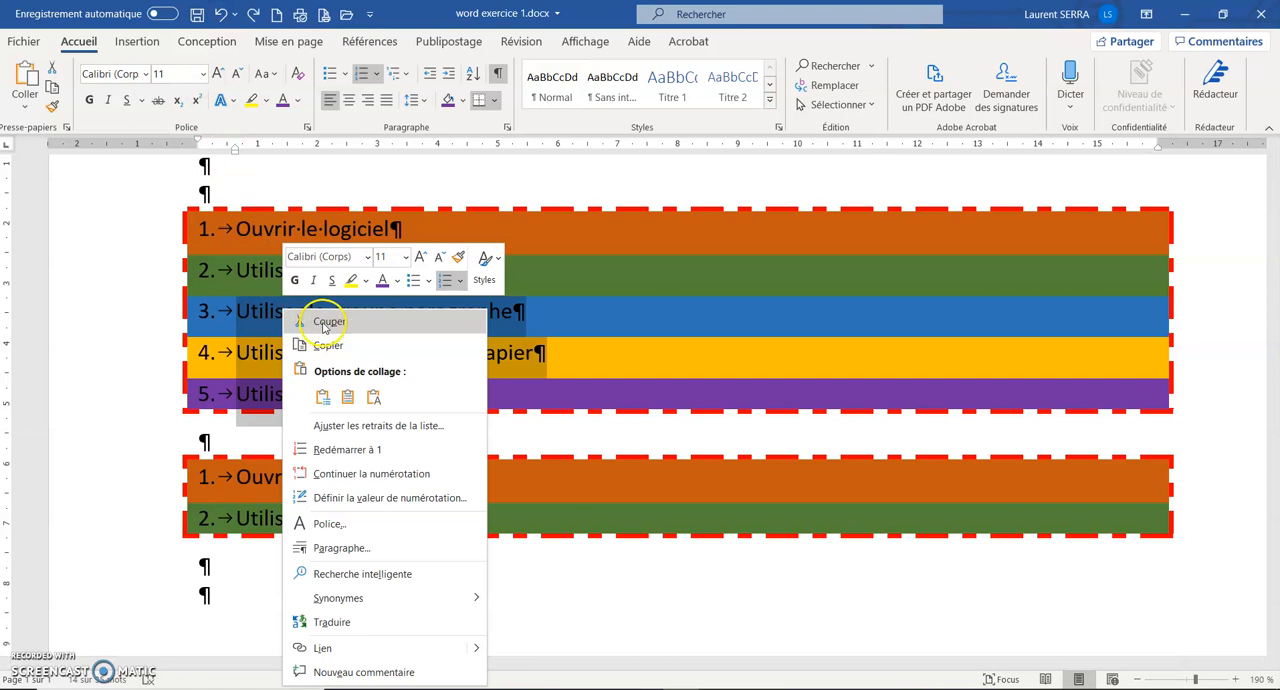
left_click(326, 323)
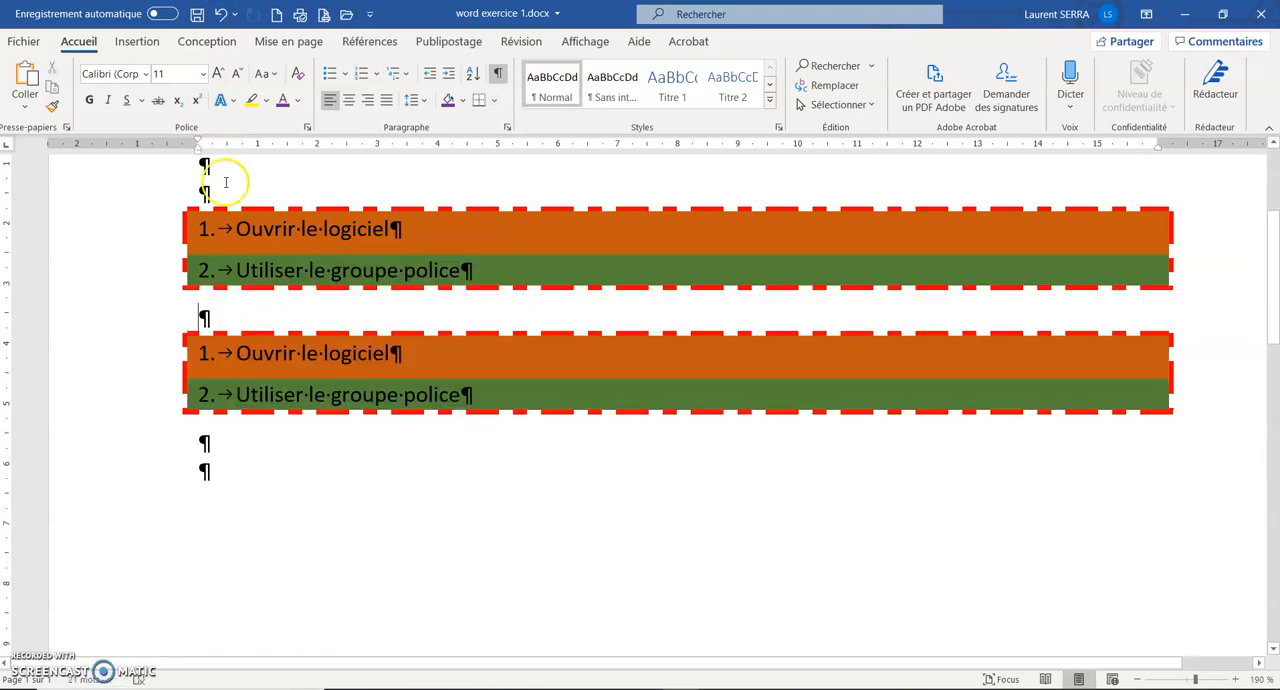
left_click(221, 14)
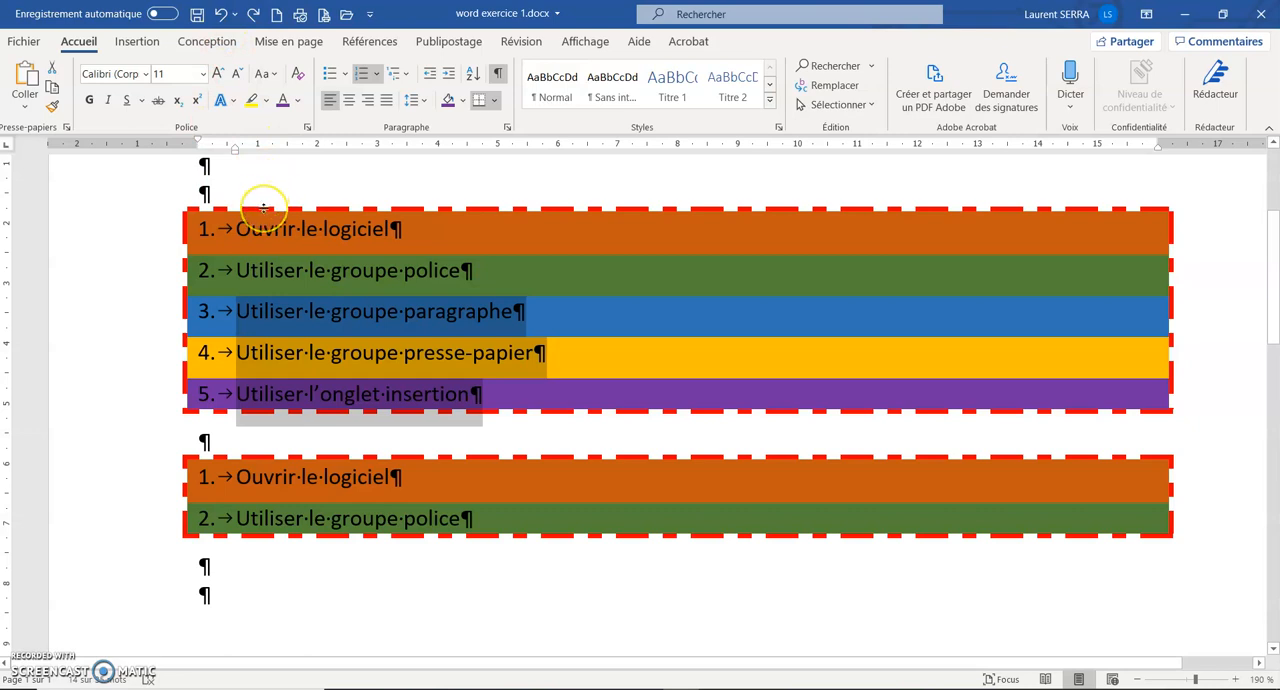
key("ctrl+x")
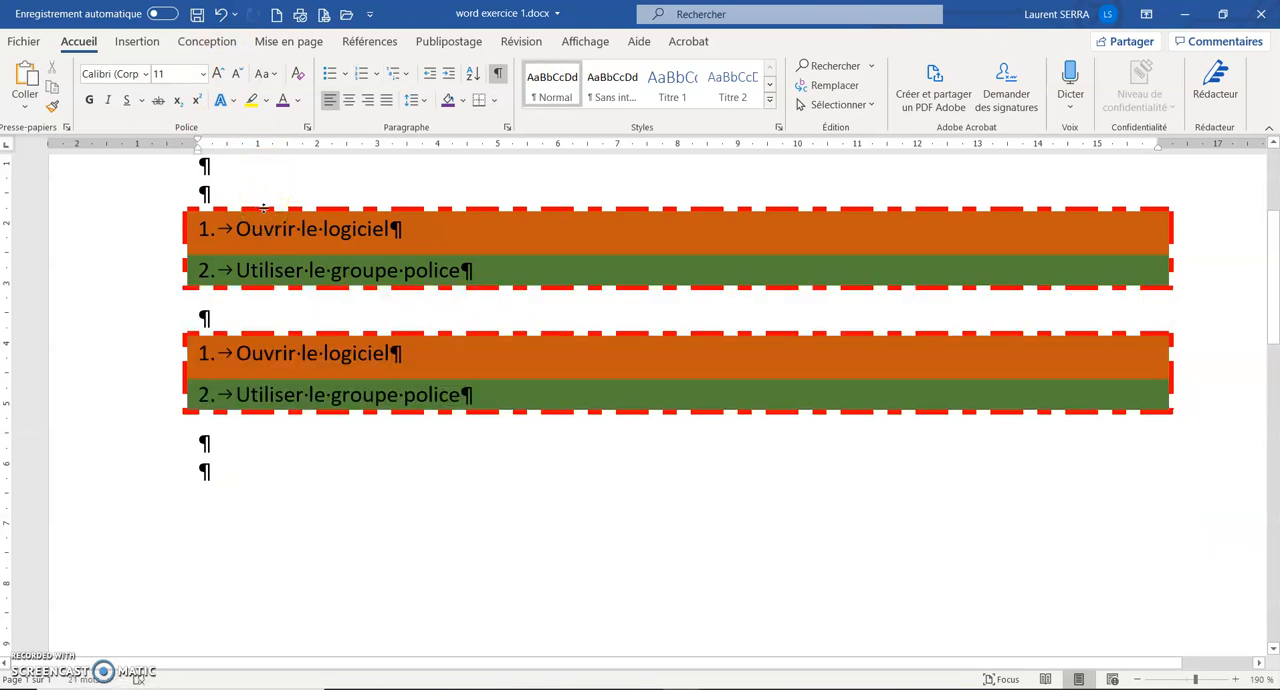
left_click(222, 15)
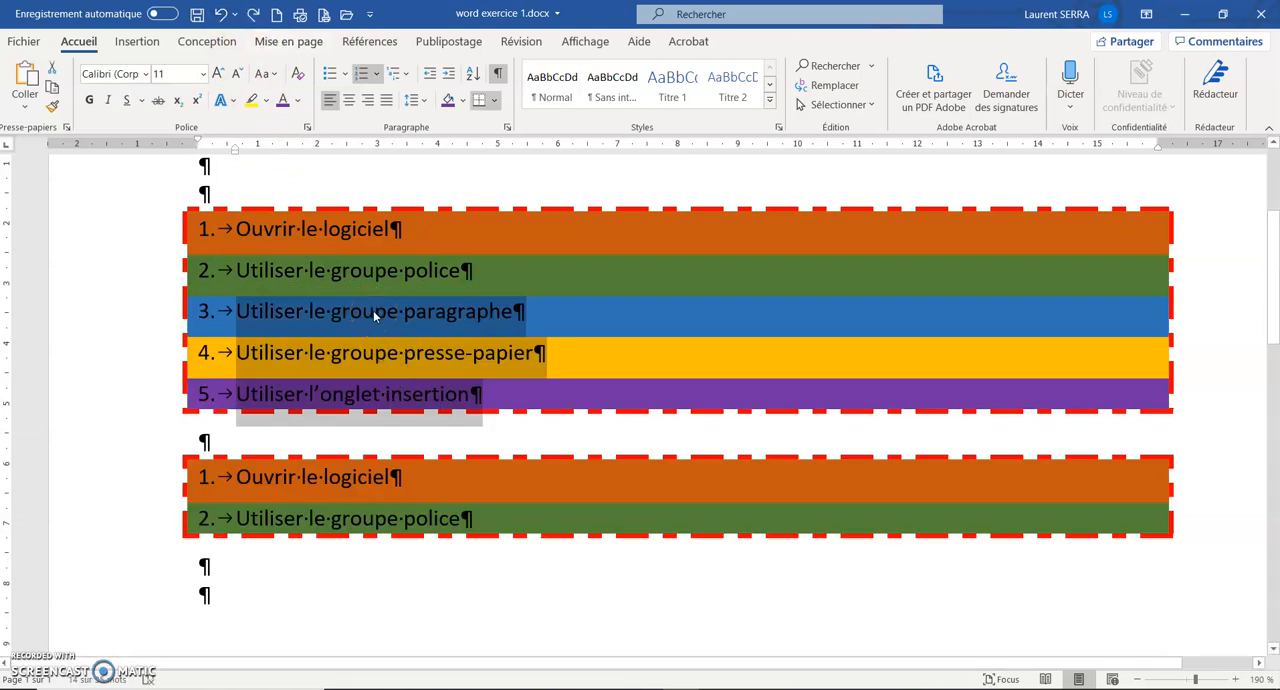
Move the selected items 3 to 5 directly below the second list's items and undo the move.
left_click_drag(373, 310, 268, 568)
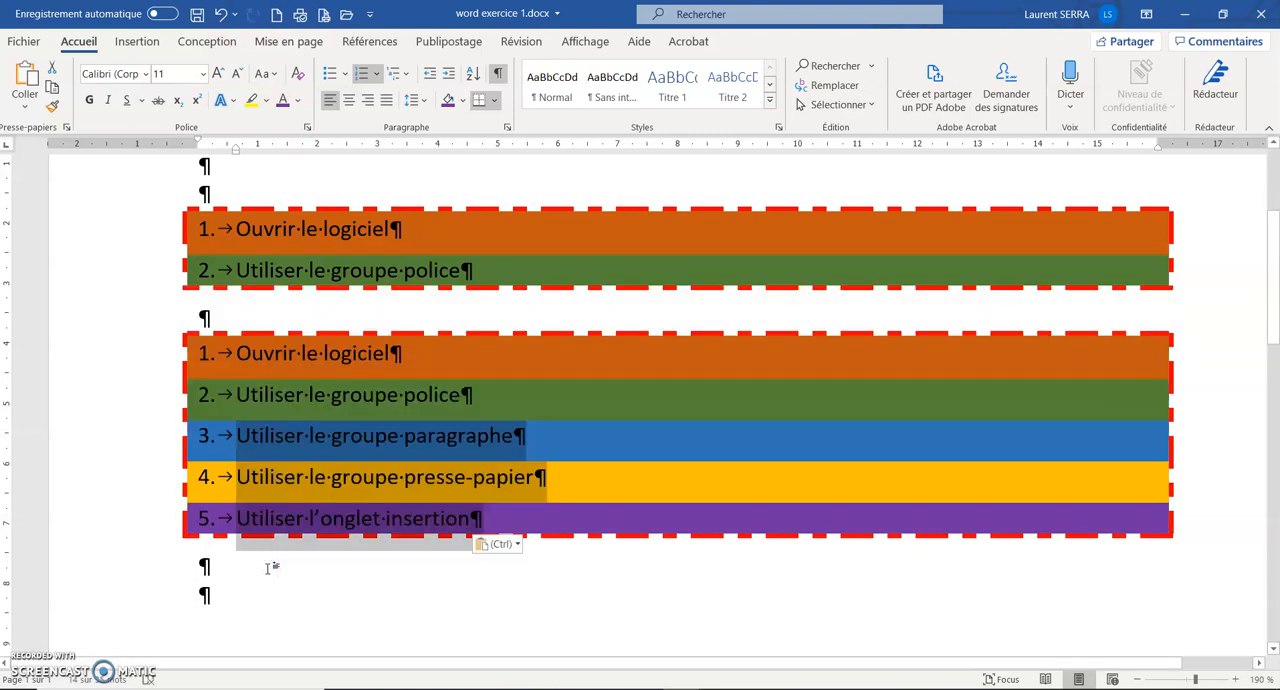
left_click(221, 14)
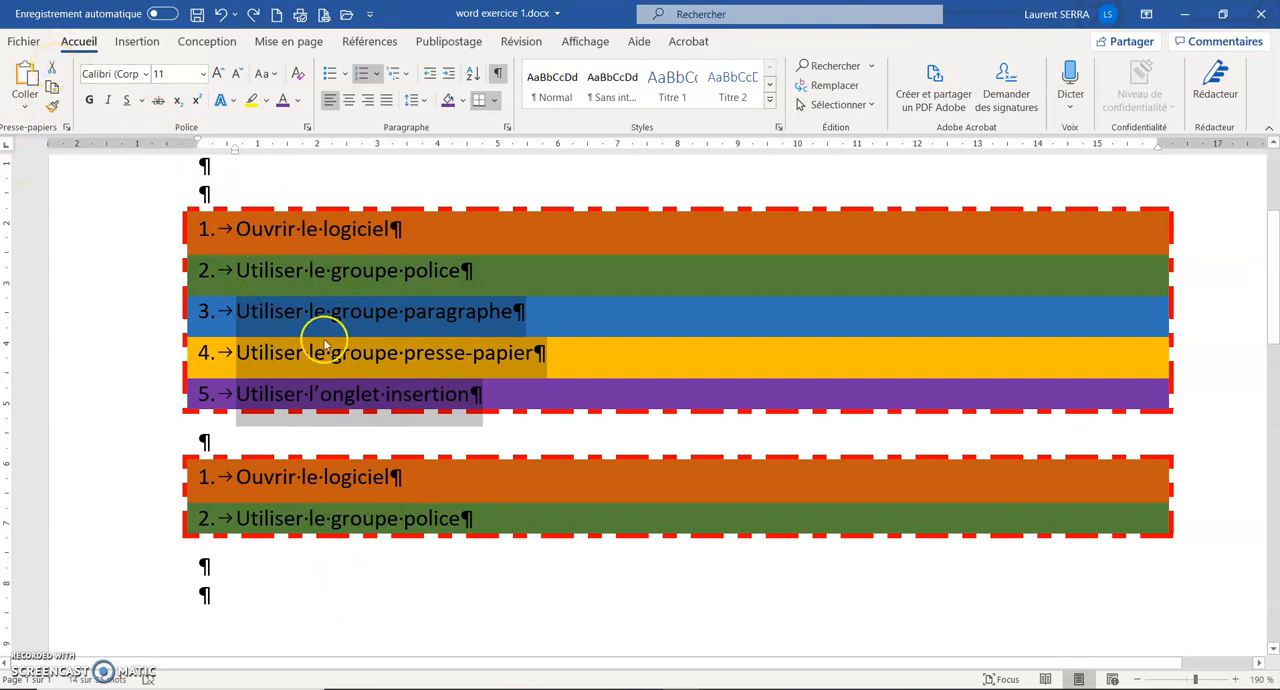
Cut the selected items 3 to 5 from the first list and paste them into the blank paragraph directly below the second list.
left_click(52, 66)
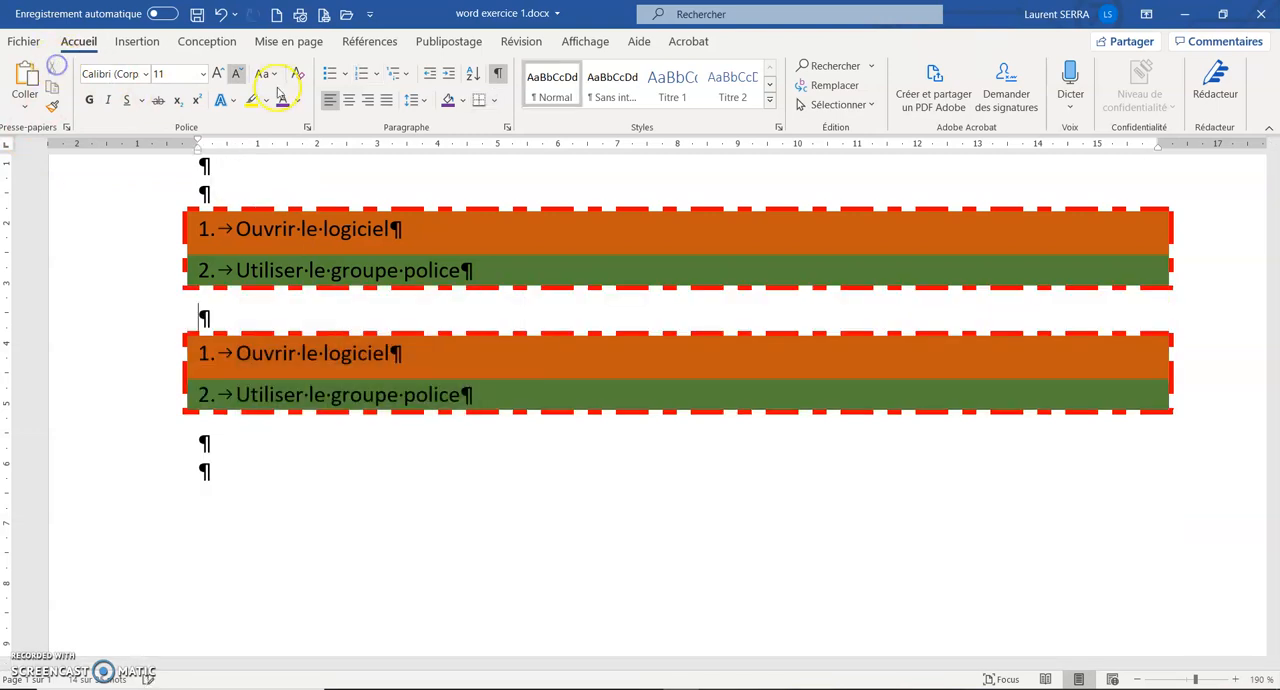
left_click(224, 444)
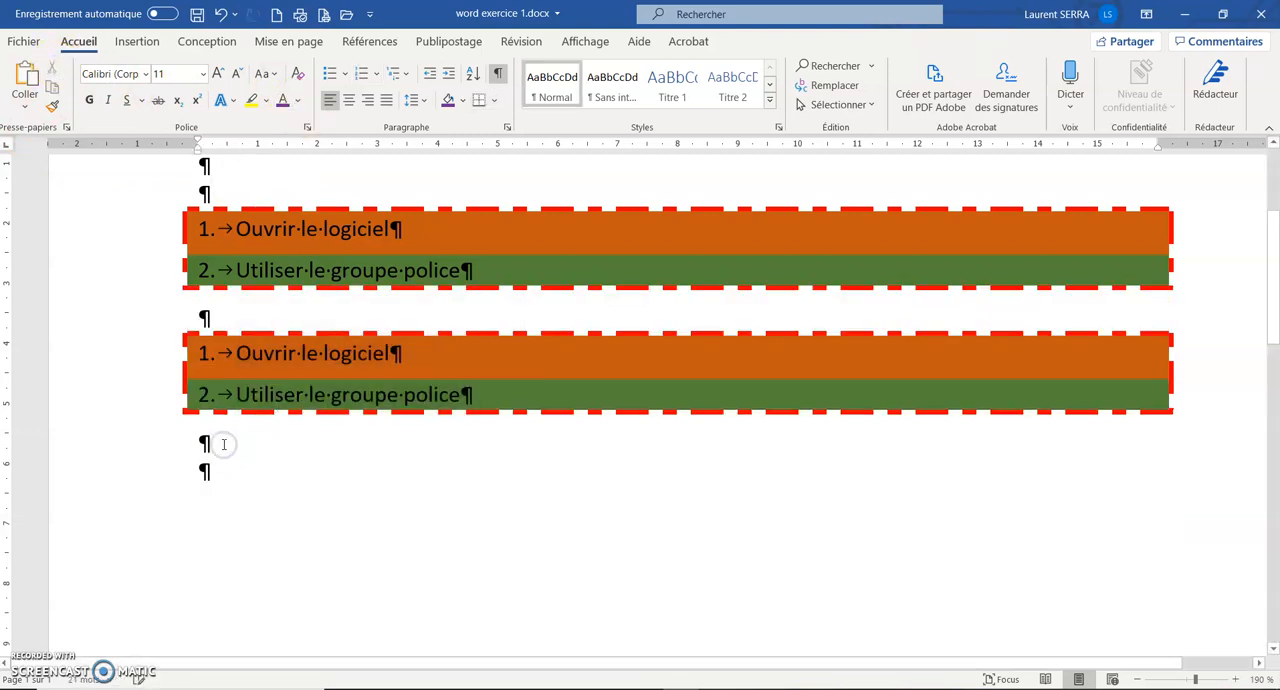
left_click(24, 80)
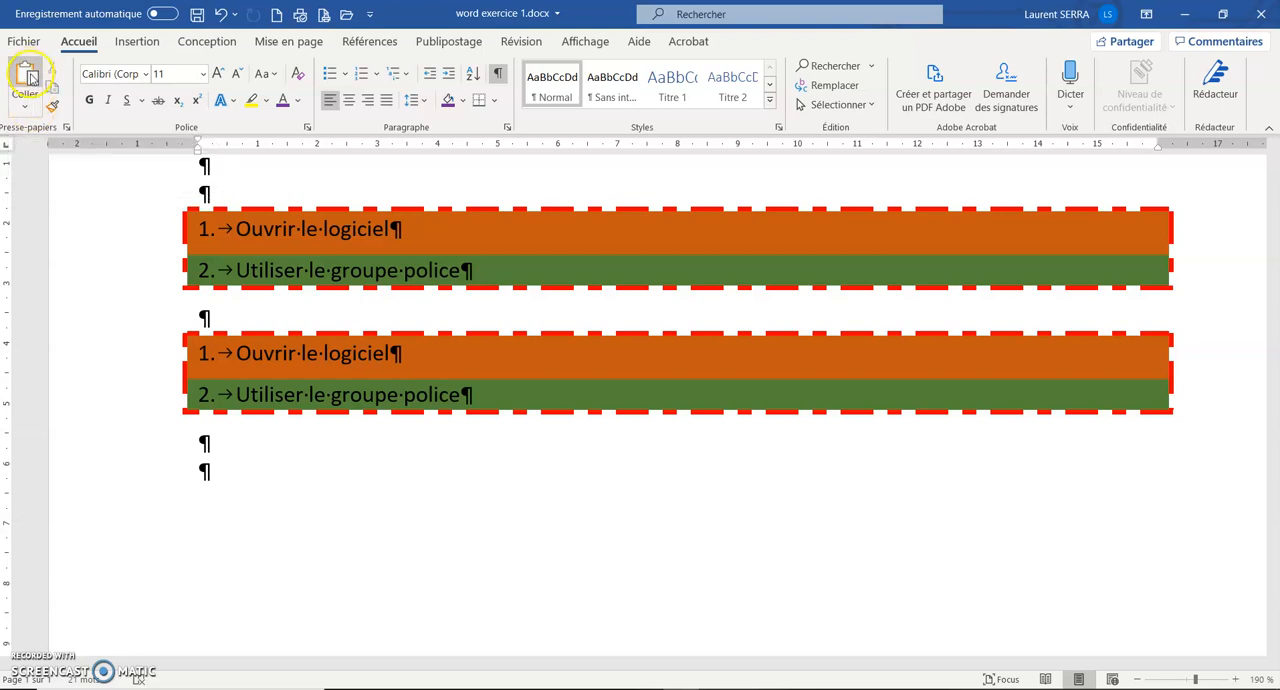
left_click(26, 76)
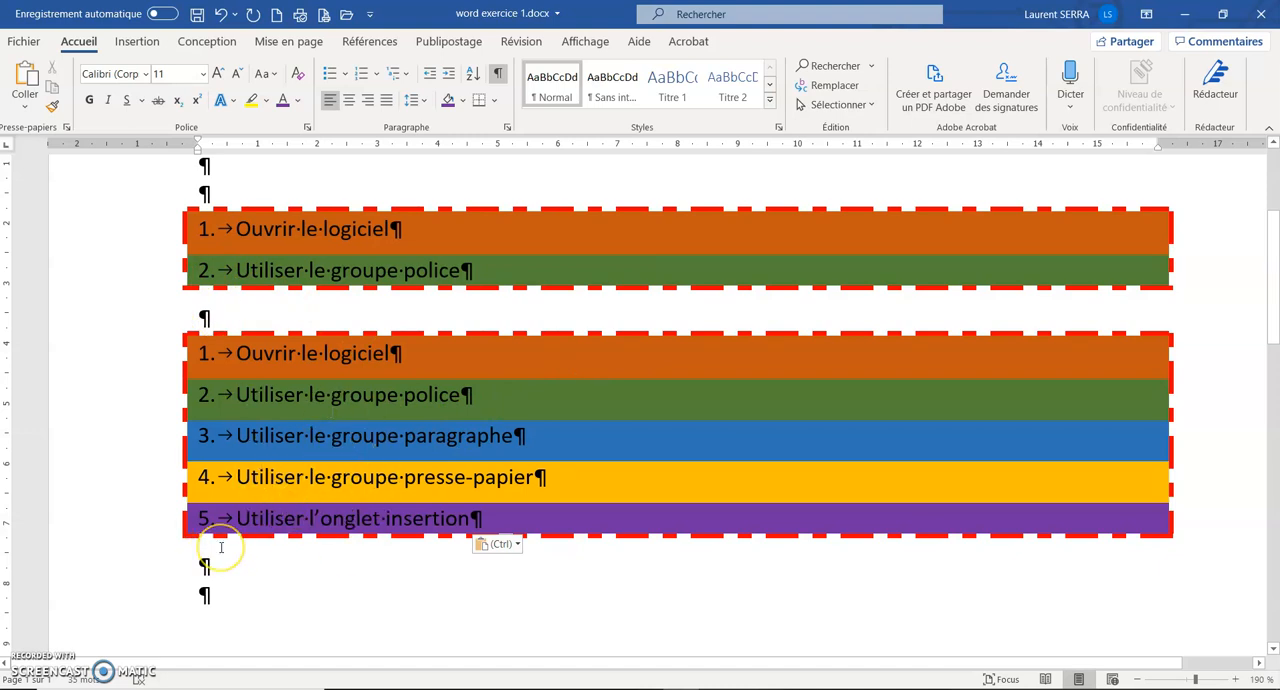
Display the available paste options and close them without pasting.
scroll(210, 540, "up", 3)
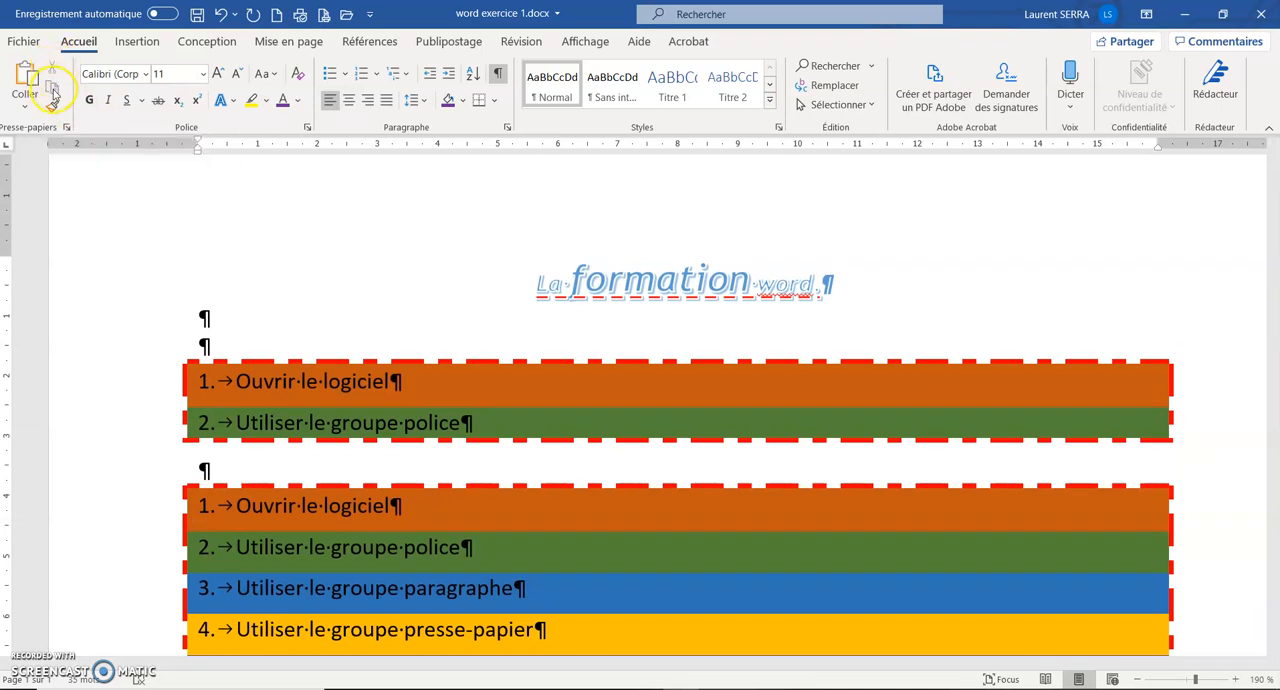
left_click(25, 105)
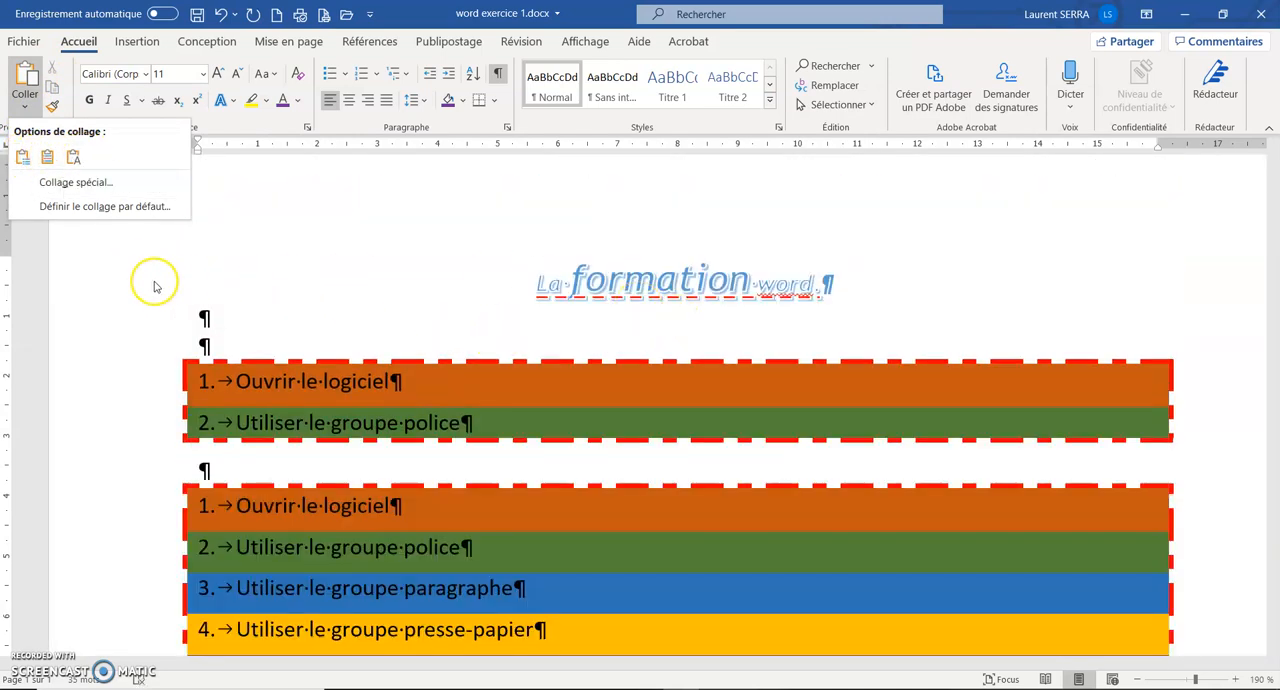
left_click(118, 270)
Select the title line "La formation word", then hide the formatting marks and show them again.
left_click(103, 268)
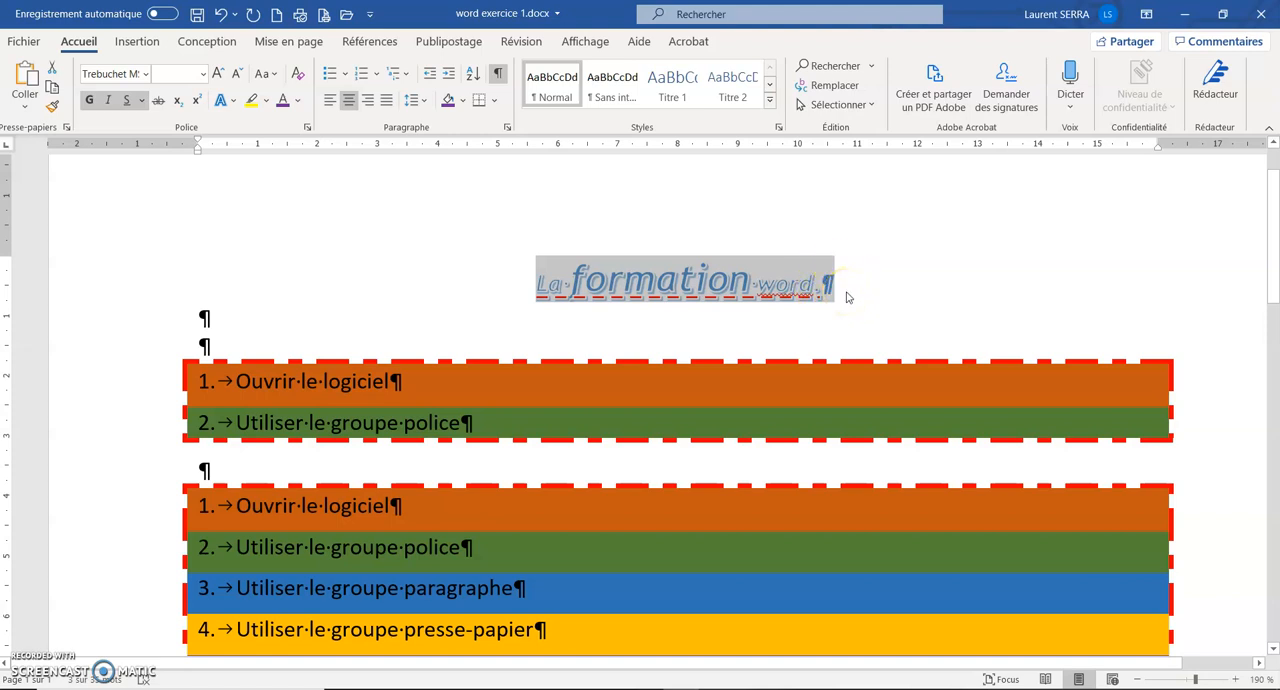
left_click(498, 76)
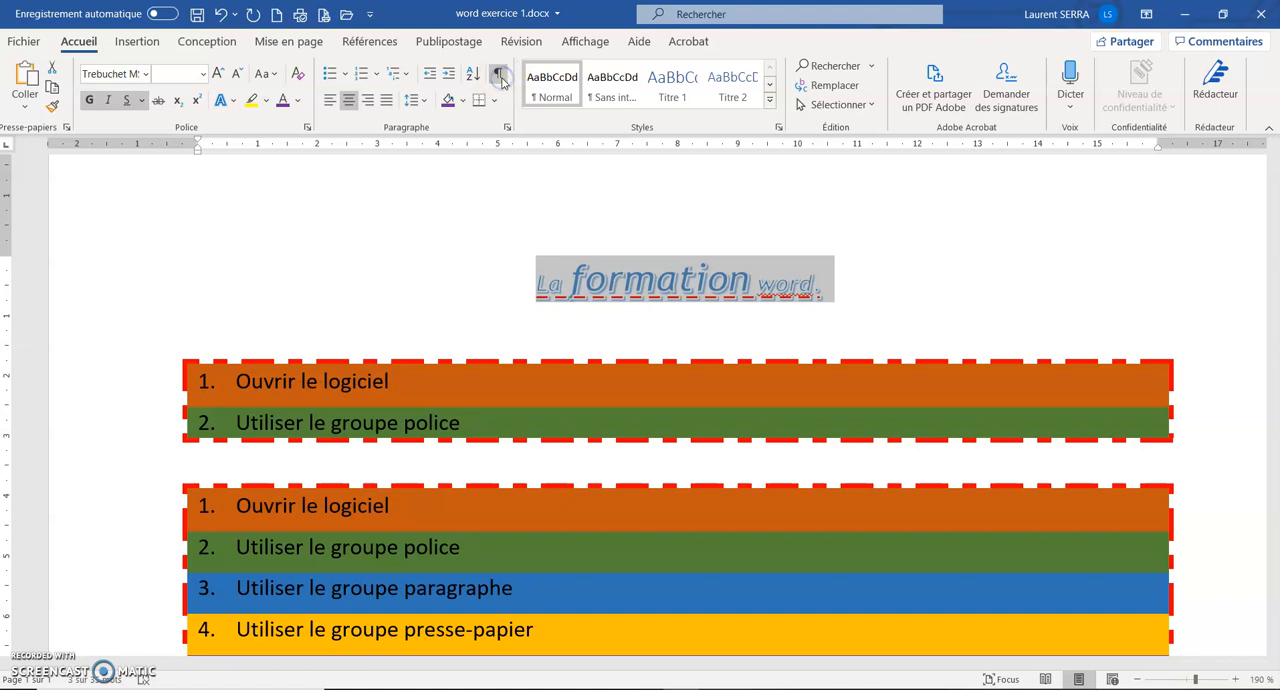
left_click(499, 77)
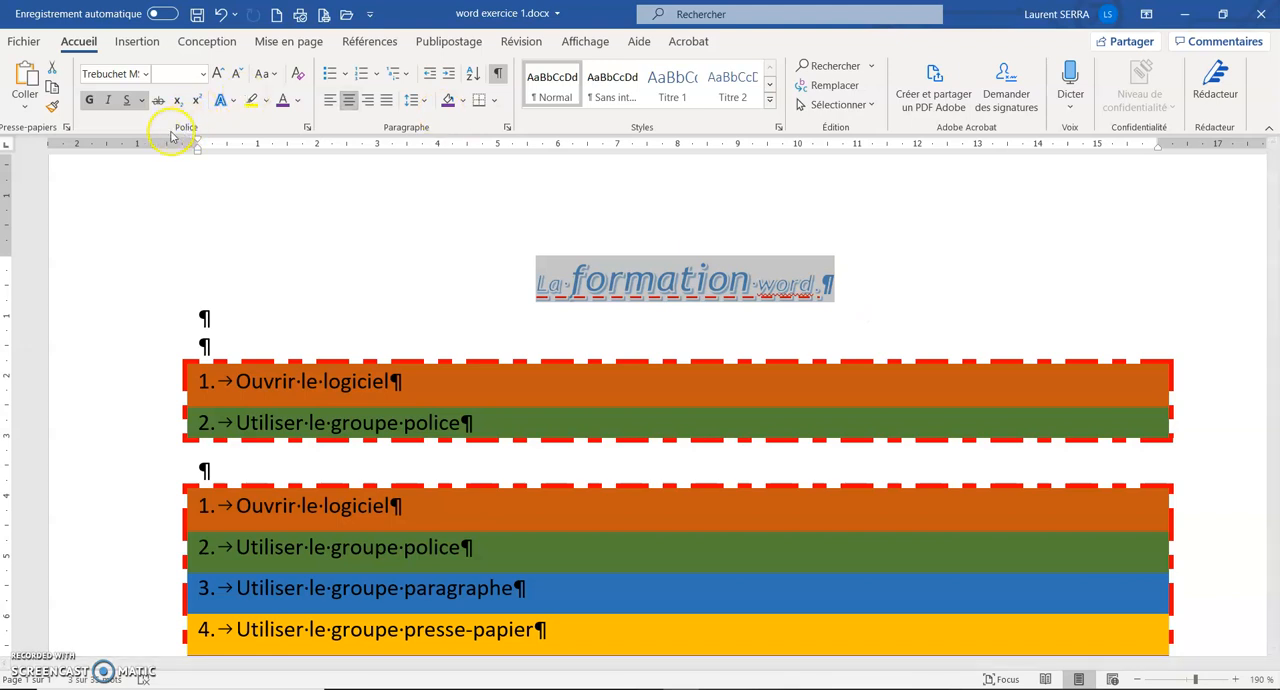
Copy the title's formatting onto both items of the first list with the format painter and undo it.
left_click(53, 107)
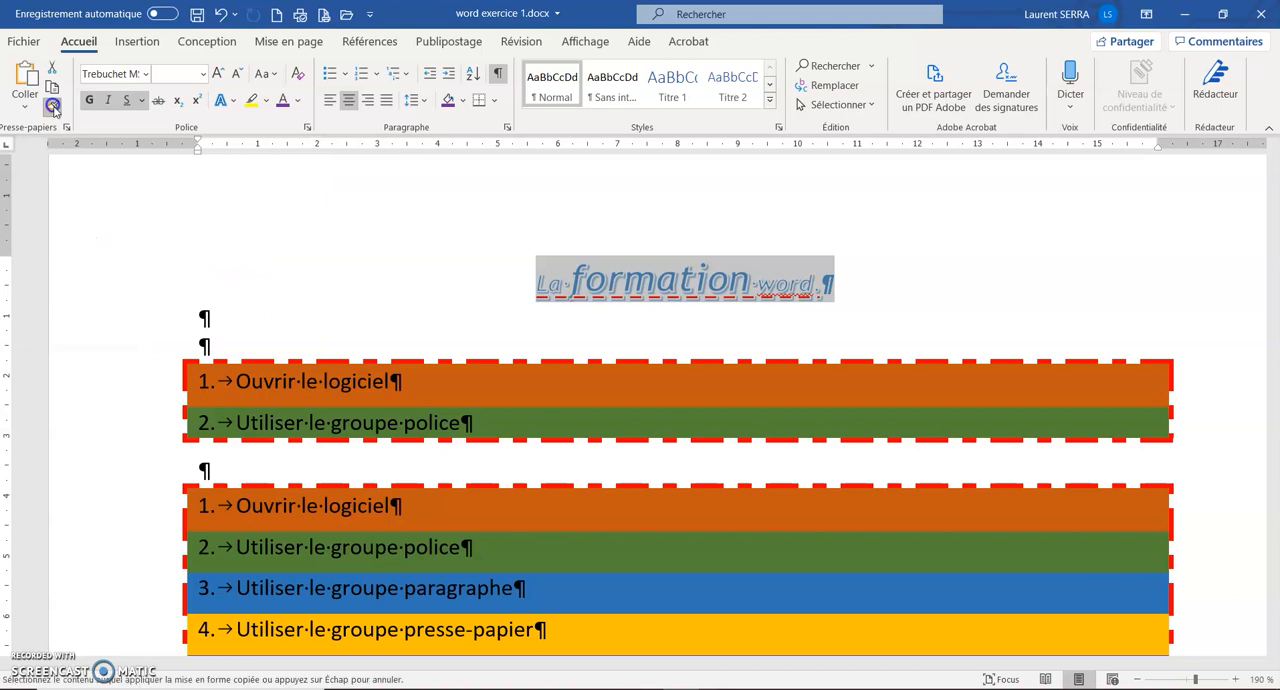
left_click(123, 381)
left_click_drag(126, 403, 127, 418)
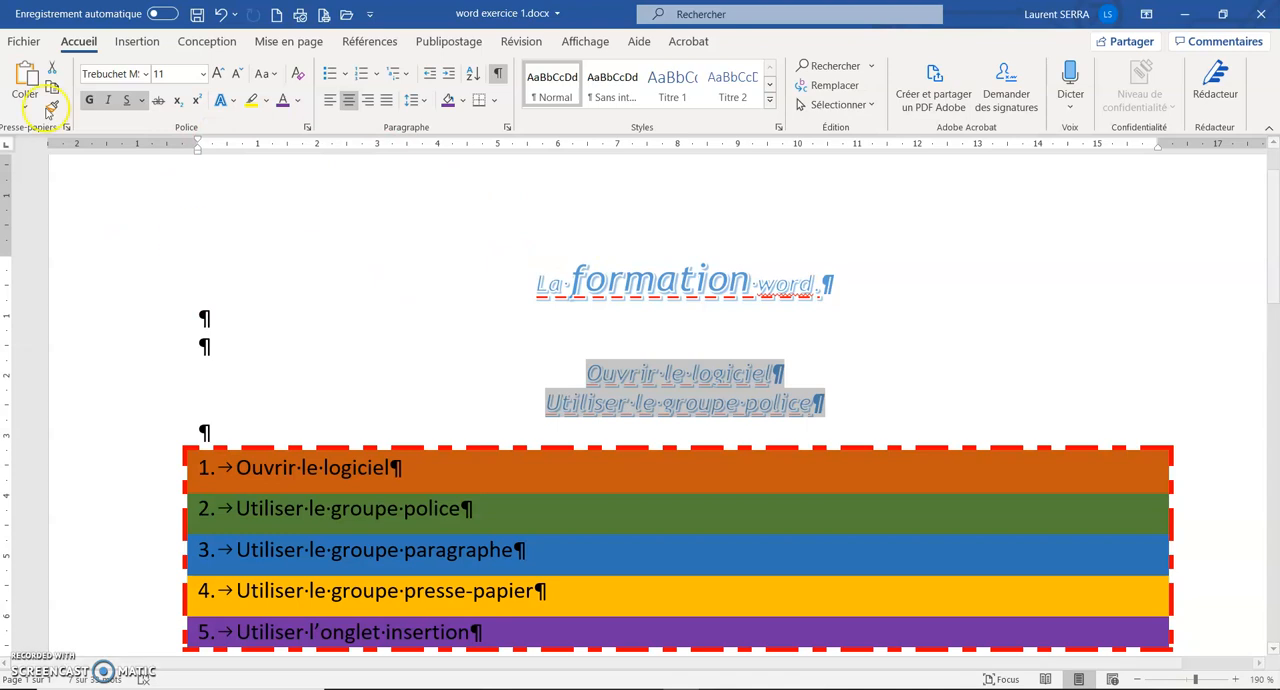
left_click(220, 14)
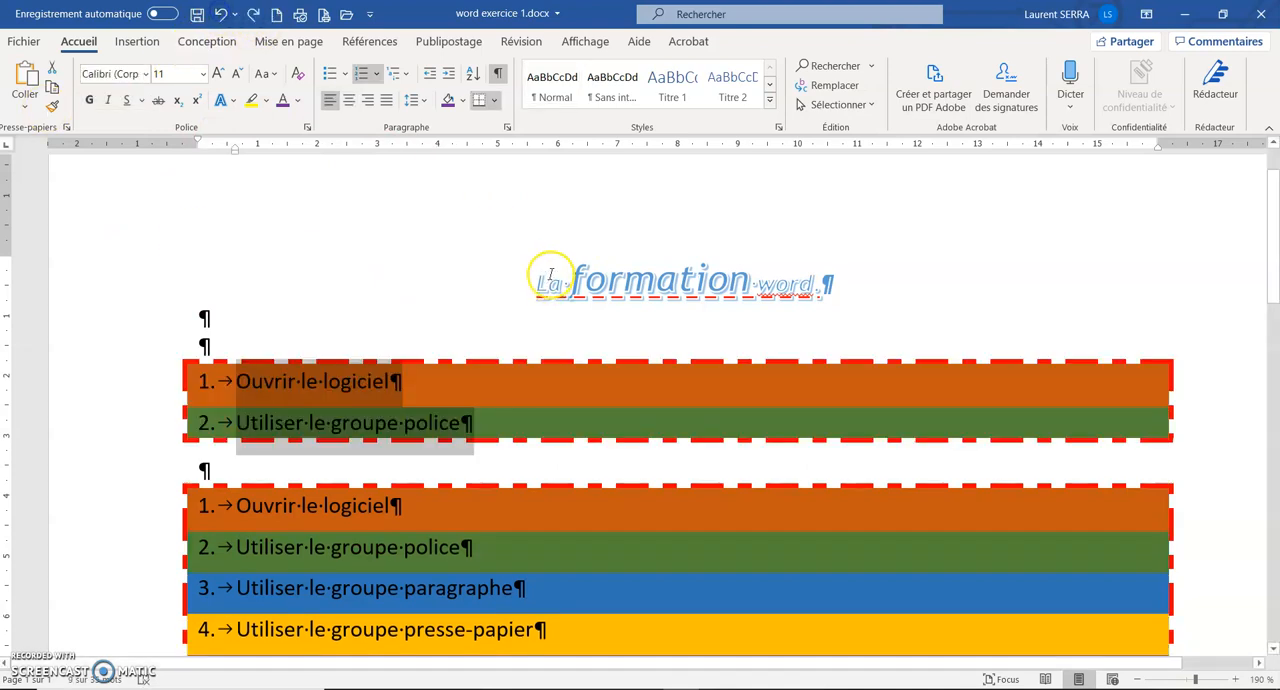
Reproduce the title's formatting on both items of the first list and items 3 to 5 of the second list, keeping the format painter active.
left_click(136, 284)
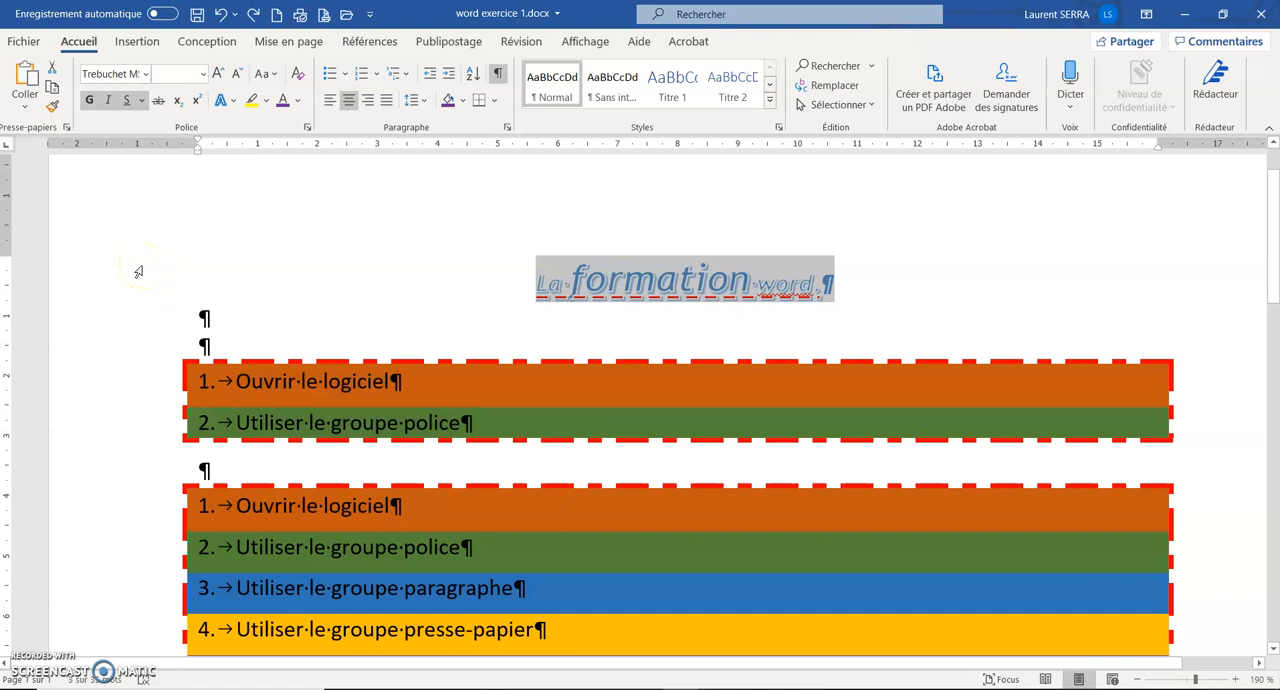
left_click(52, 106)
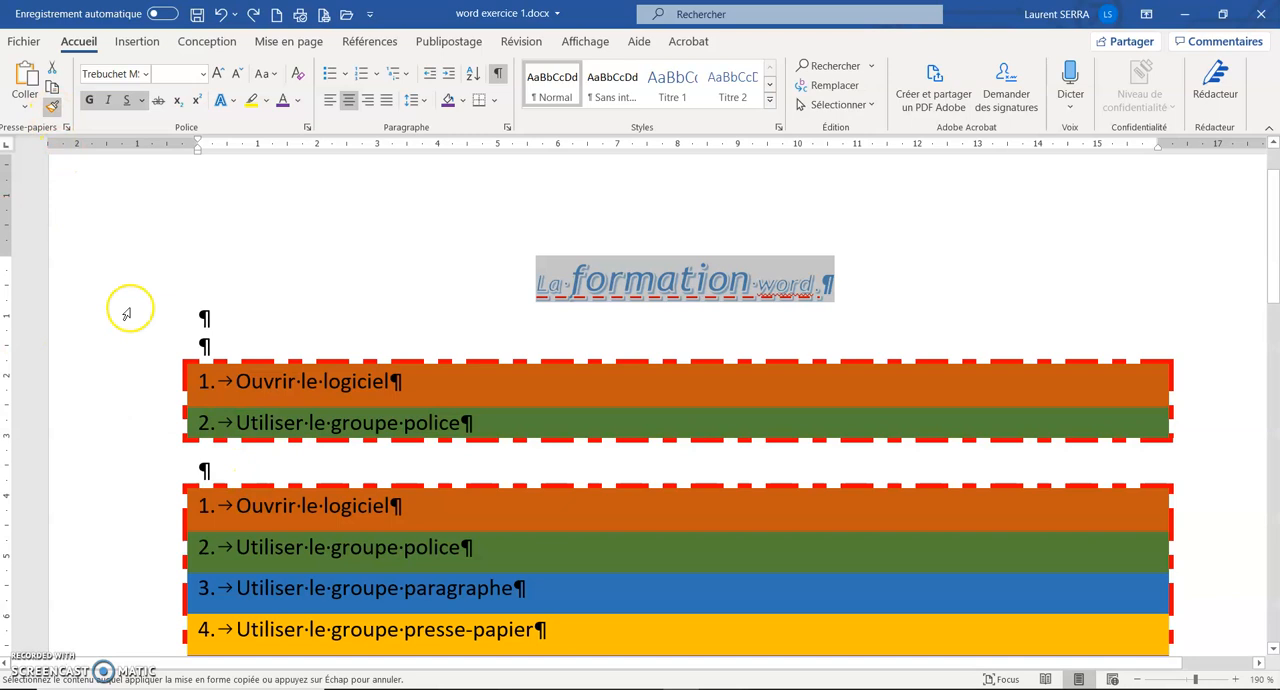
left_click_drag(131, 374, 143, 414)
scroll(414, 609, "down", 3)
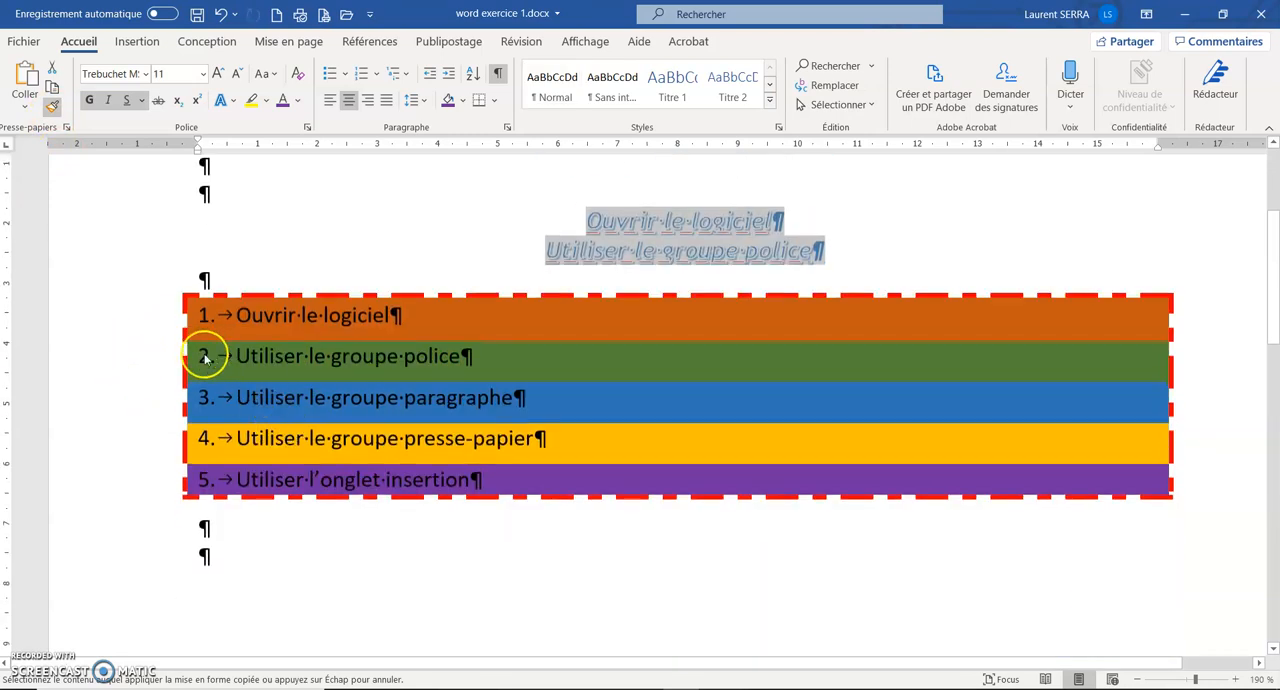
left_click_drag(166, 400, 177, 466)
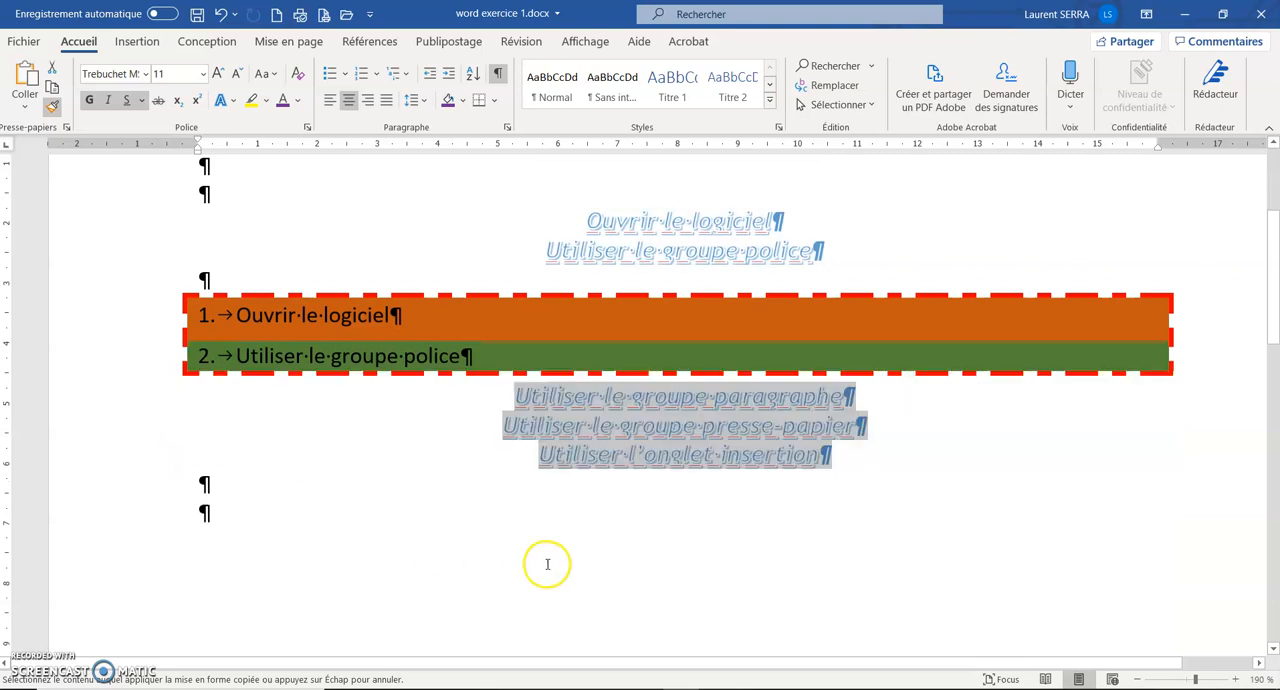